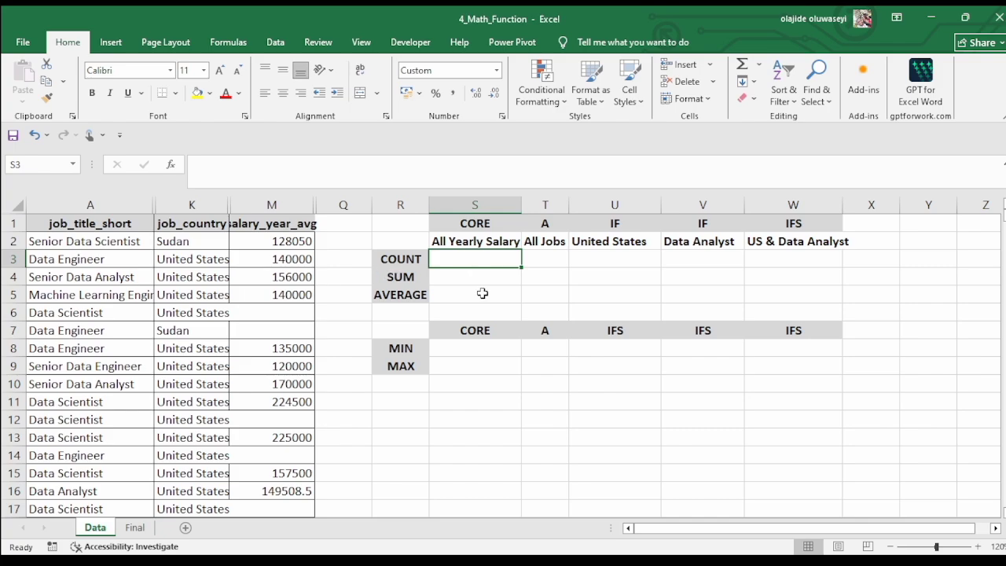
Examine the job listings on the Data sheet and check the entry count of the job_title_short column
scroll(190, 385, "down", 20)
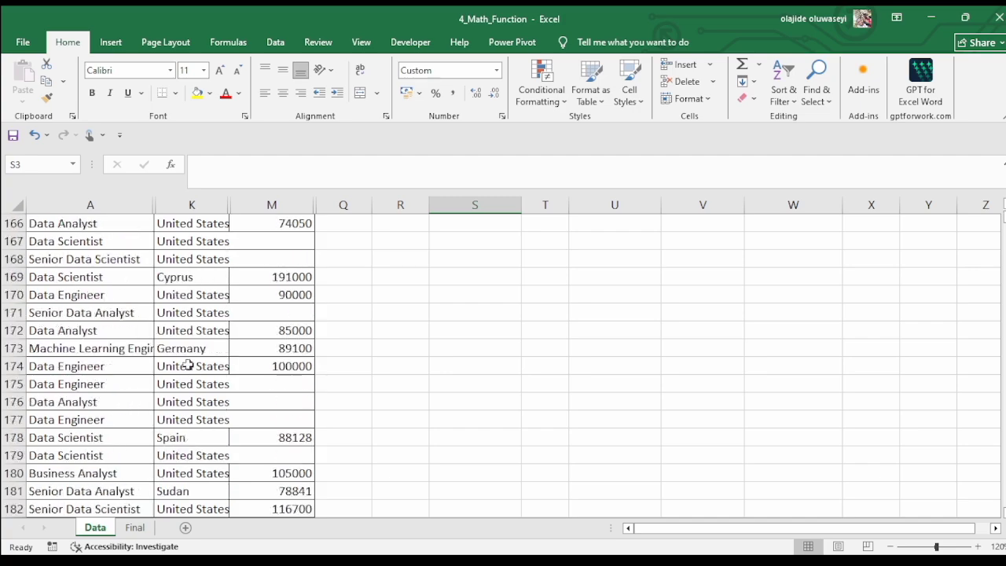
scroll(187, 354, "down", 10)
left_click(51, 205)
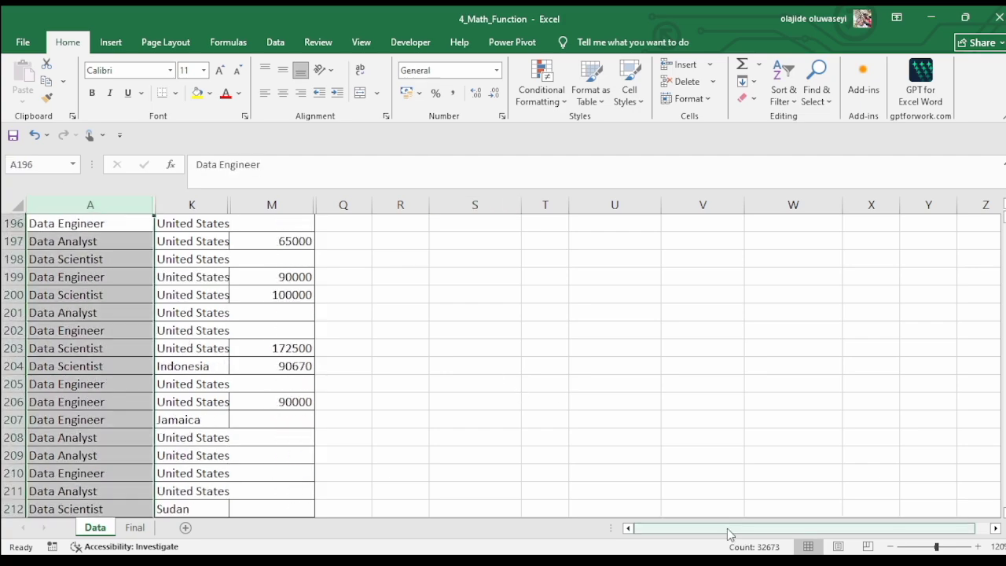
scroll(382, 290, "down", 20)
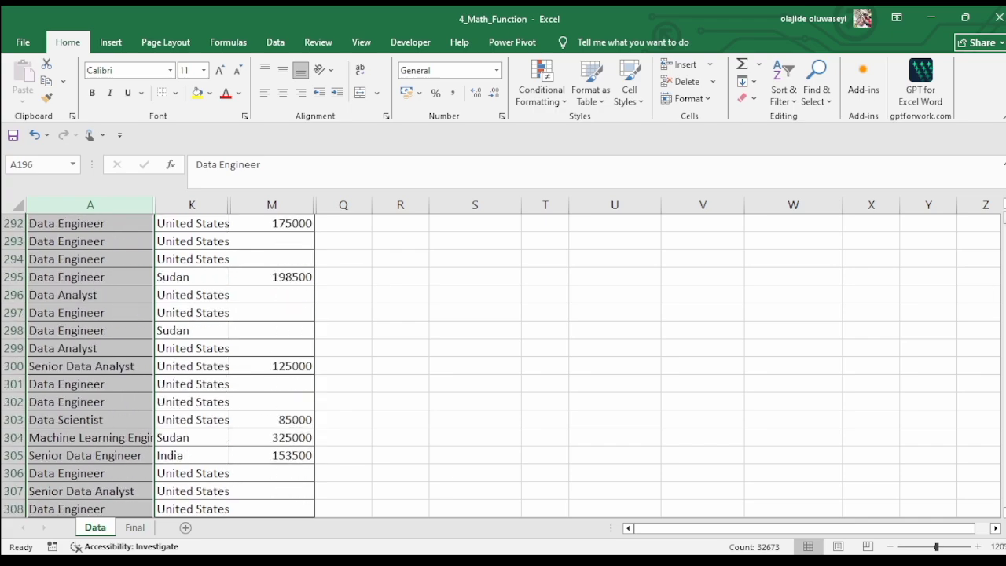
mouse_move(1004, 220)
left_mouse_down()
mouse_move(1003, 501)
mouse_move(1003, 216)
left_mouse_up()
left_click(480, 256)
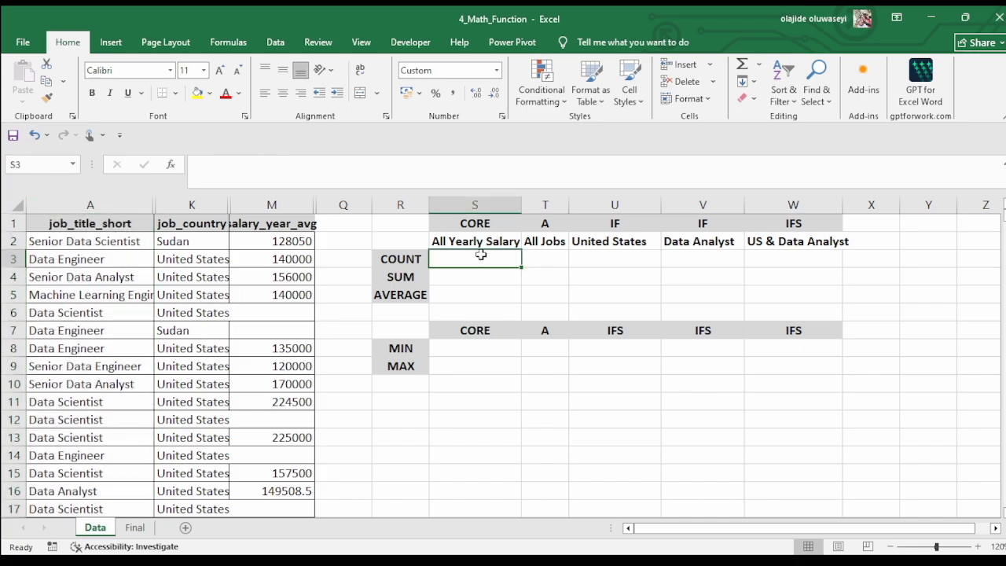
Widen the salary_year_avg and job_country columns so their headers fit fully
double_click(310, 205)
left_click(265, 223)
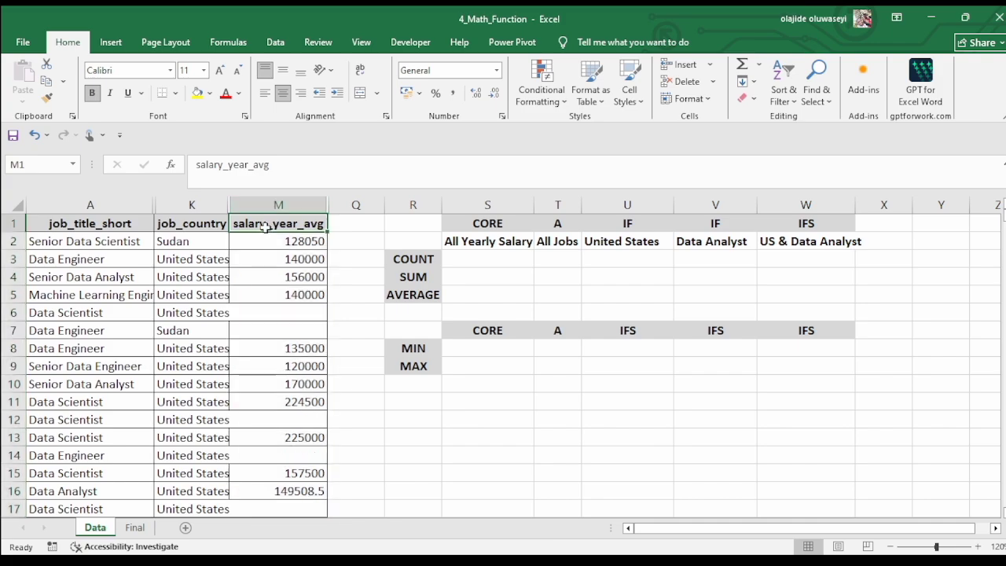
left_click_drag(229, 205, 237, 206)
Count all yearly salaries in cell S3 with the formula =COUNT(M:M)
left_click(503, 259)
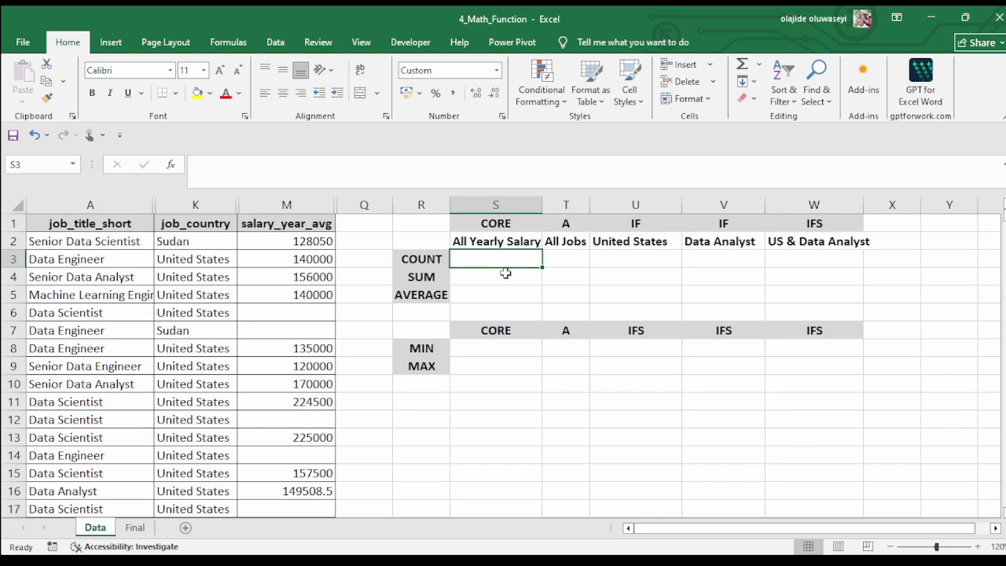
left_click(275, 197)
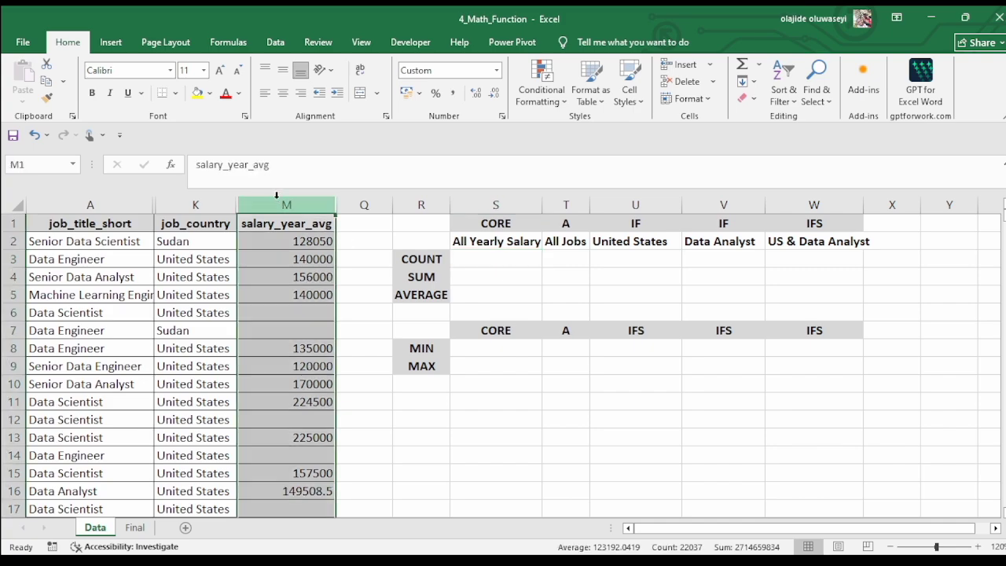
left_click(130, 203)
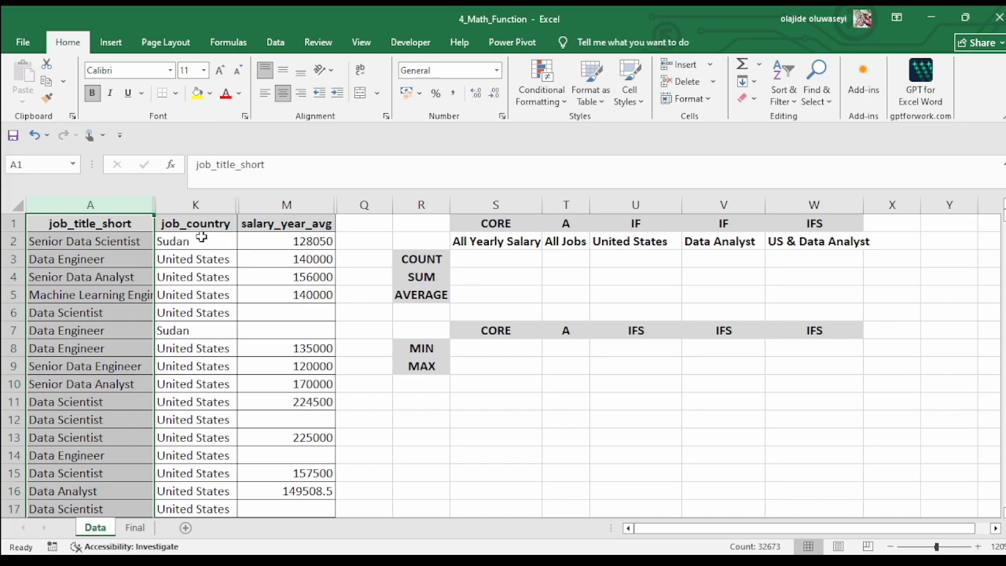
left_click(500, 260)
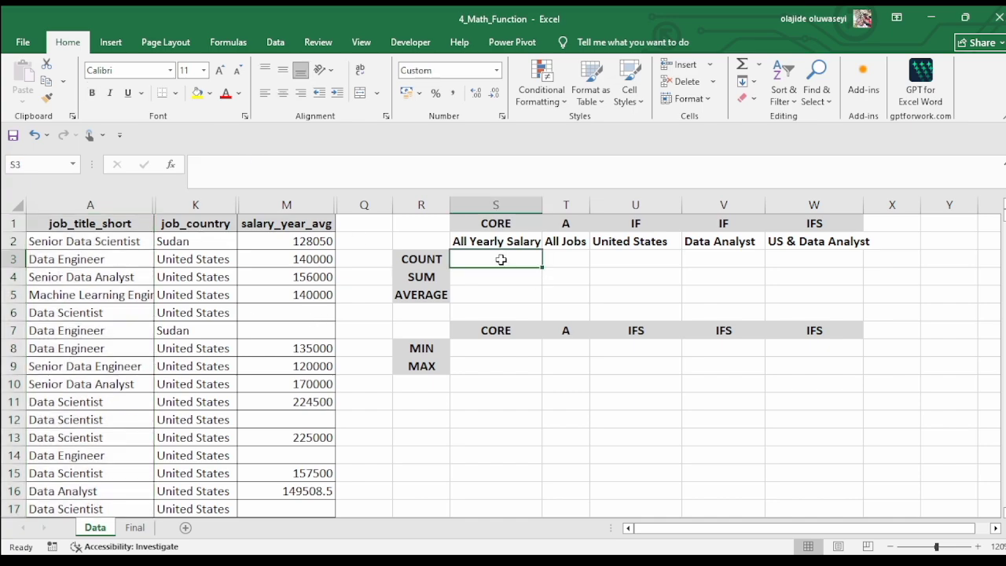
type("=COUNT")
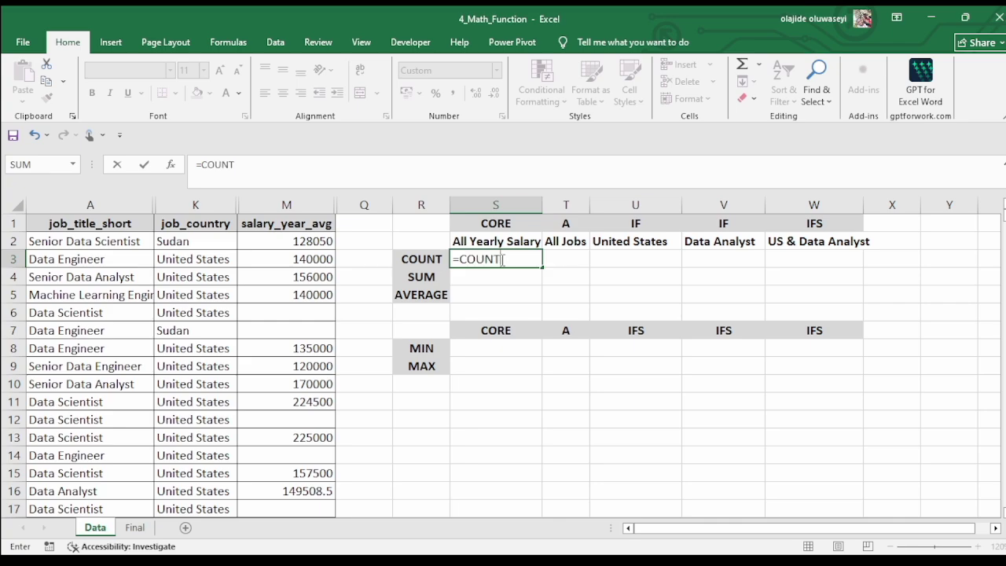
type("(")
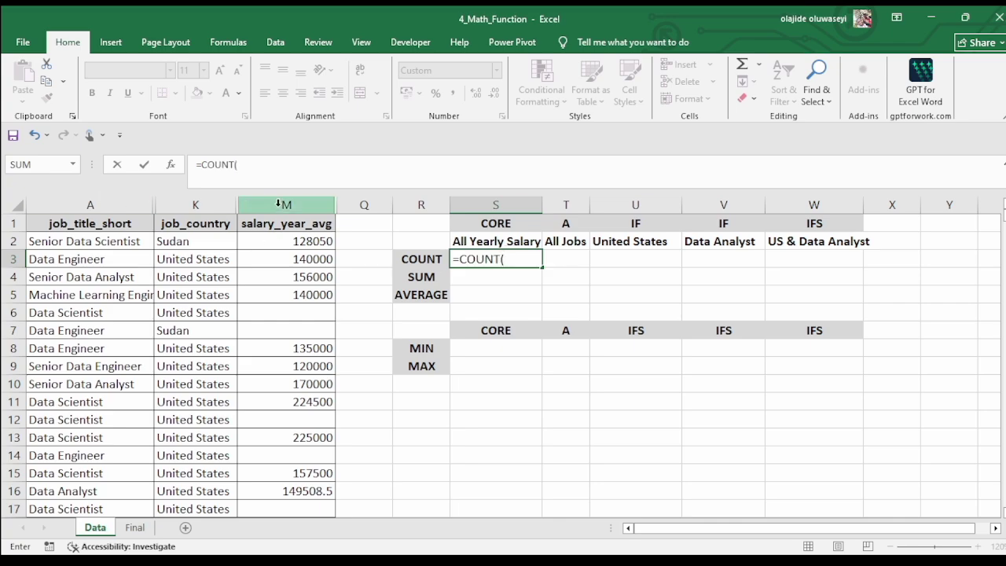
left_click(278, 205)
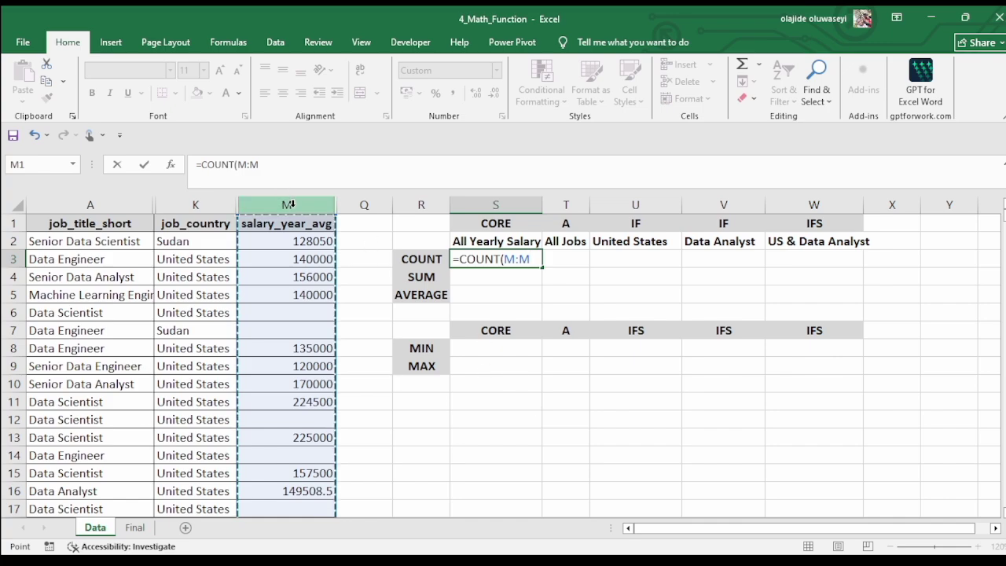
key("Return")
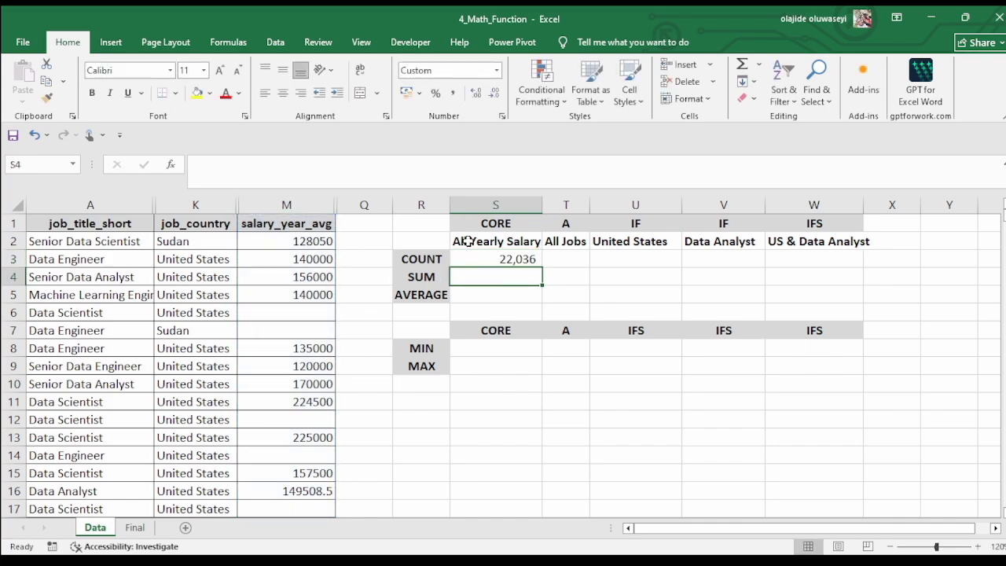
left_click(471, 259)
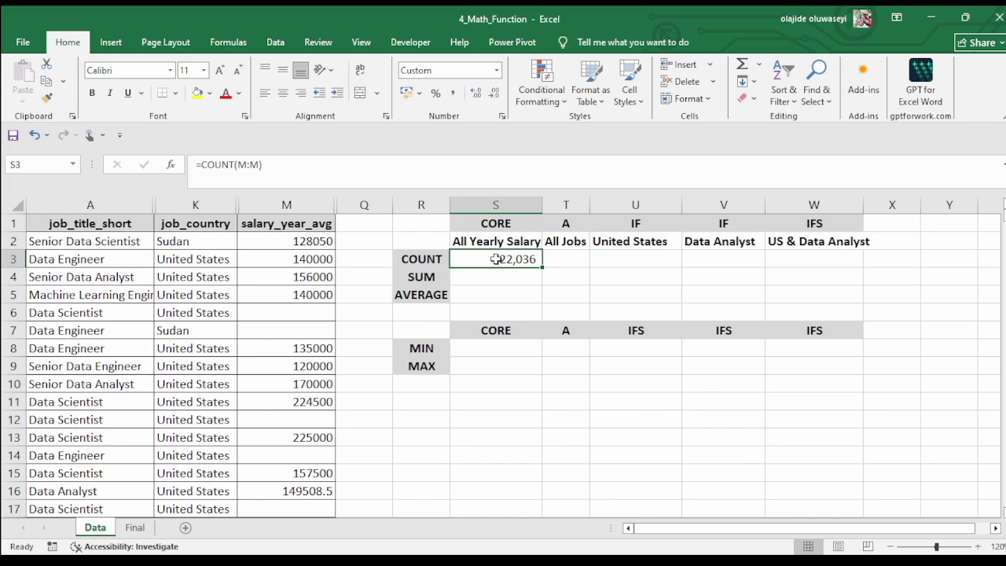
Widen column T and count all job titles in cell T3 with the formula =COUNTA(A:A)
left_click(571, 254)
left_click_drag(590, 199, 609, 199)
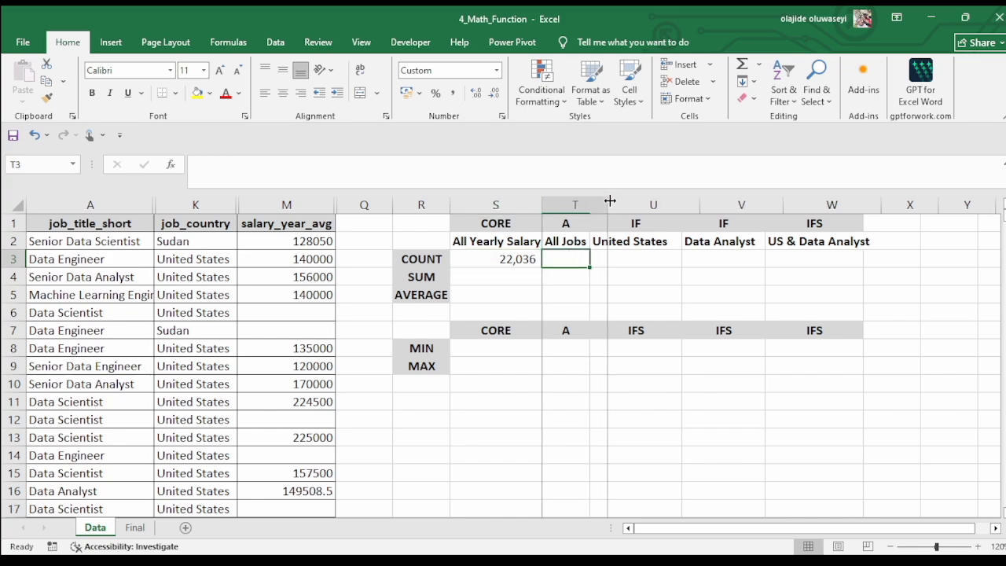
type("=")
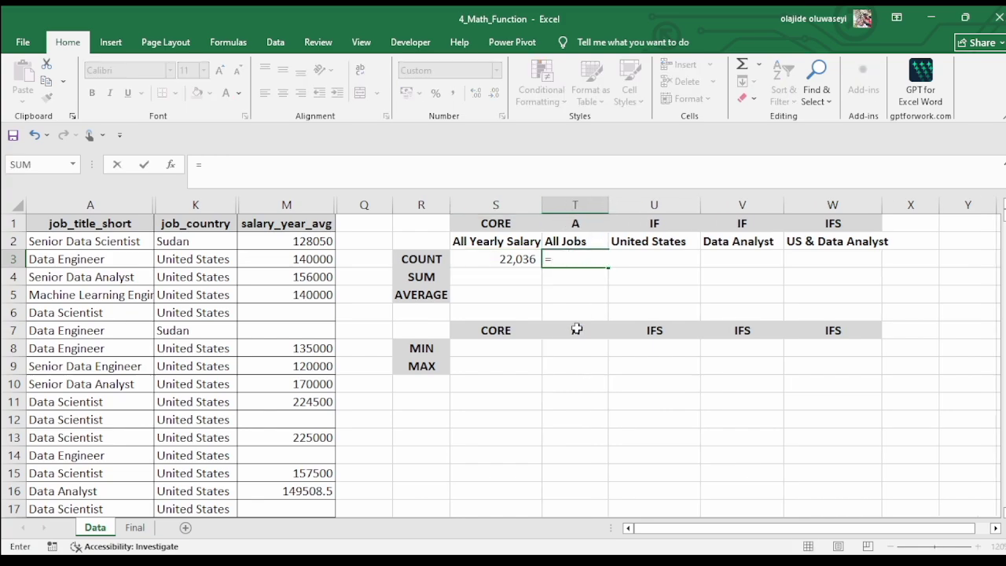
type("COUNTA")
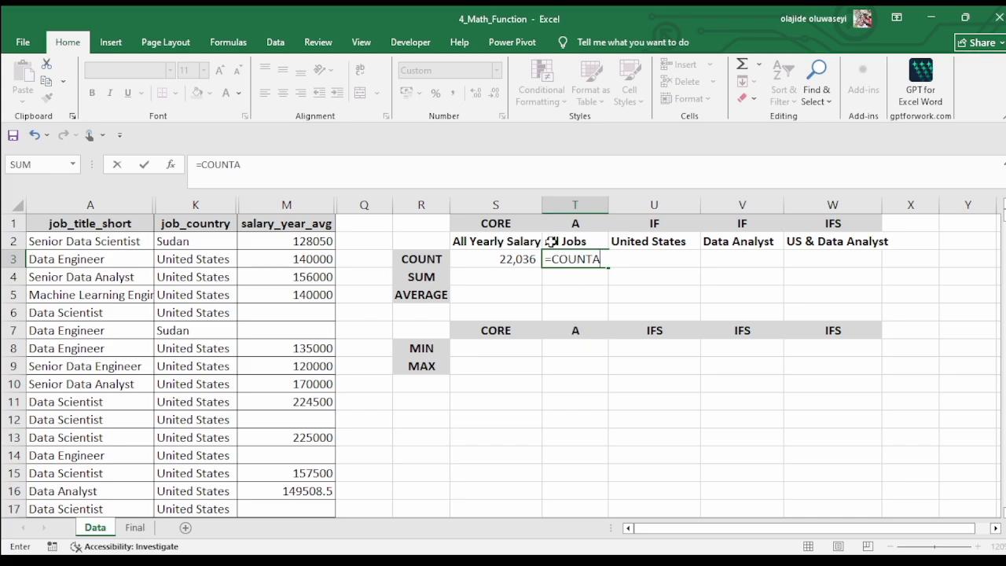
type("(")
left_click(74, 205)
key("Return")
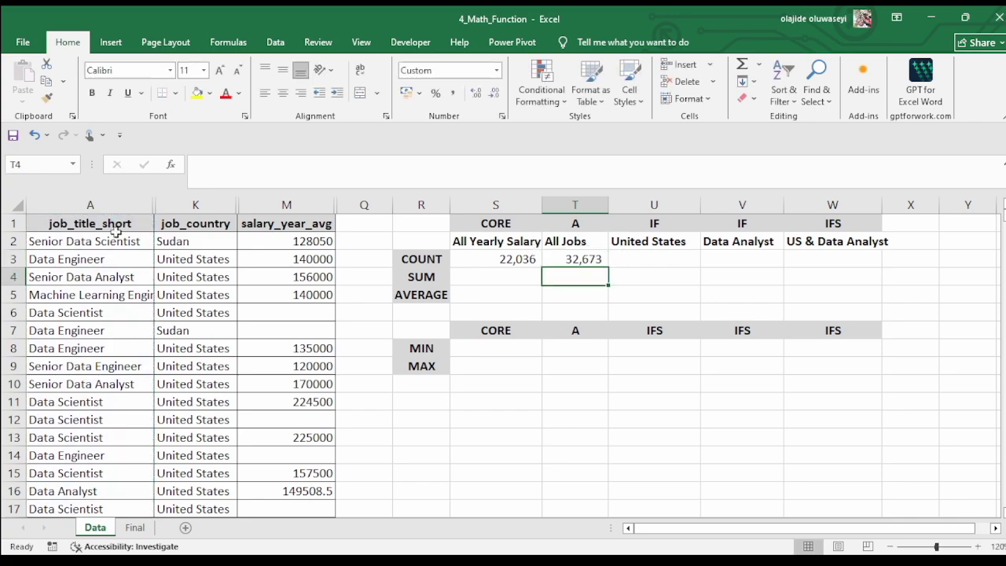
left_click(554, 258)
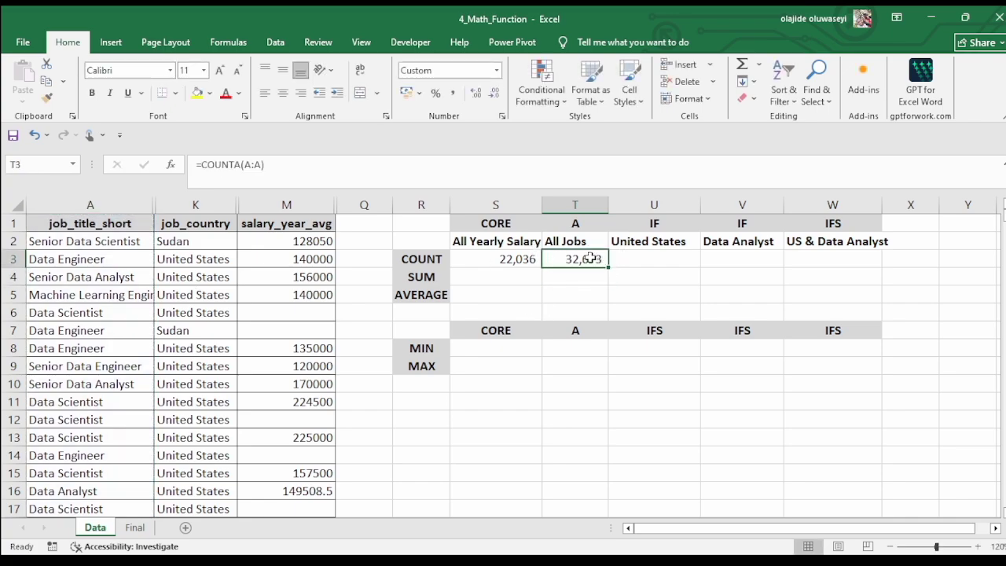
Count the United States jobs in cell U3 with the formula =COUNTIF(K:K,"UNITED STATES") and review its arguments
left_click(662, 264)
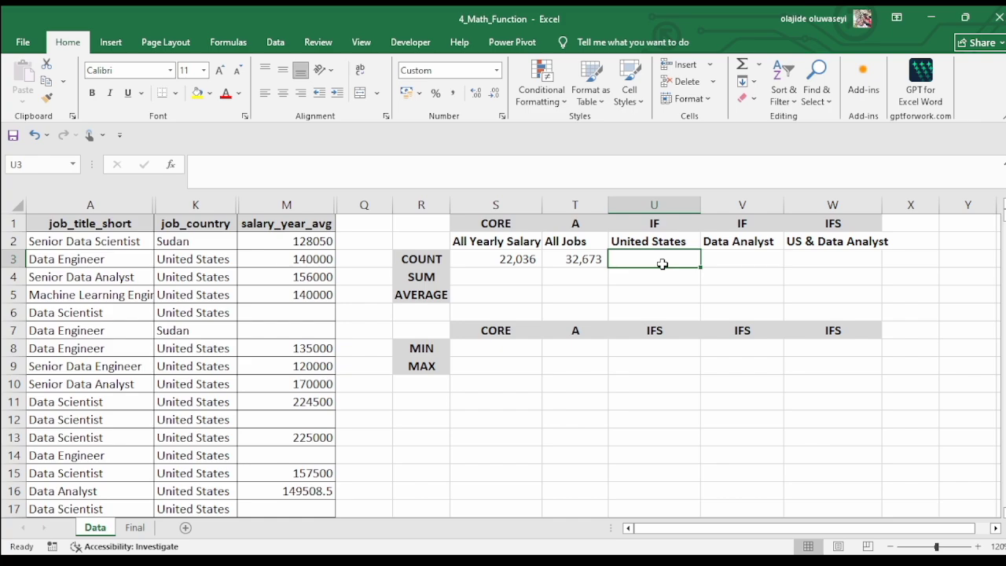
type("=COUNT")
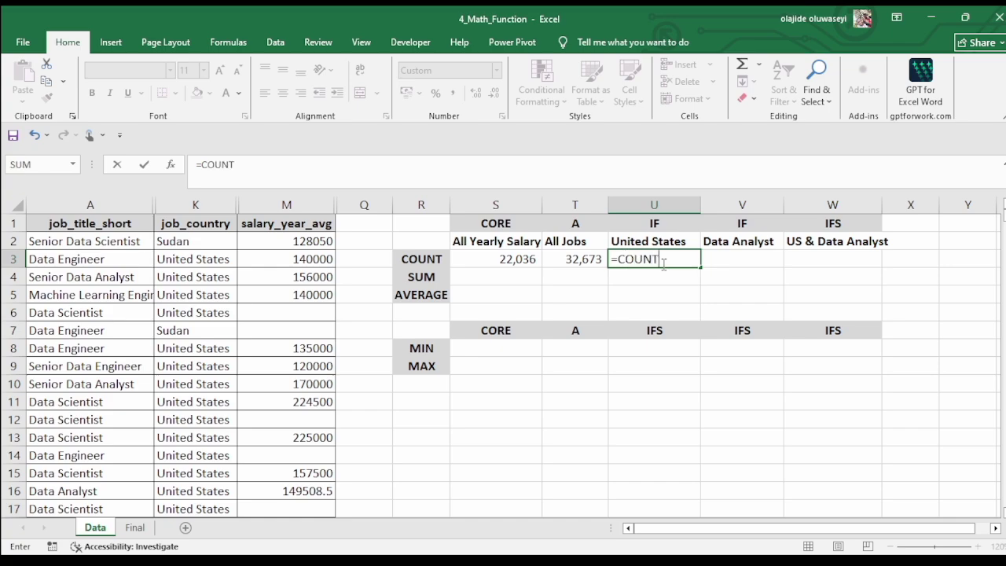
type("IF(")
left_click(180, 203)
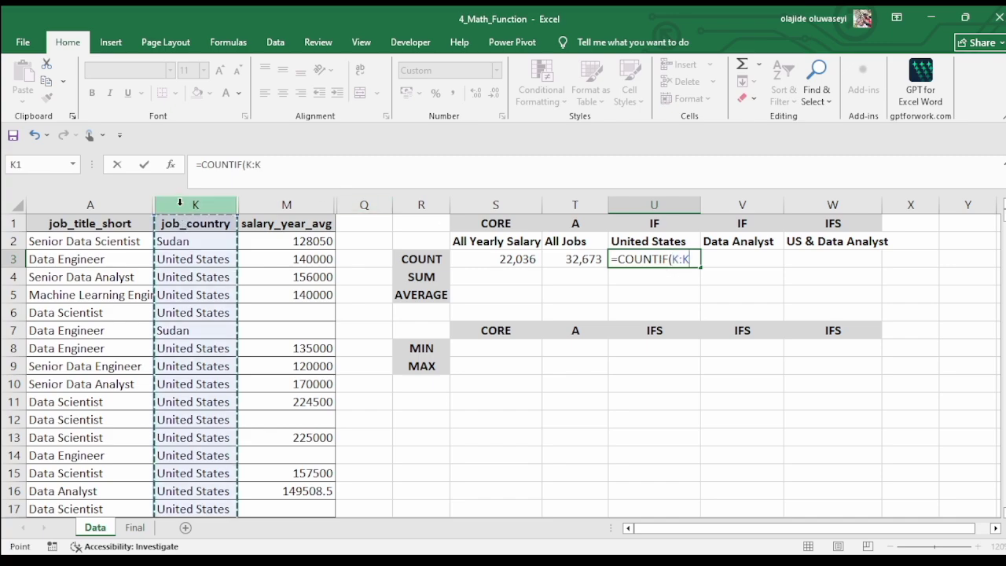
type(",")
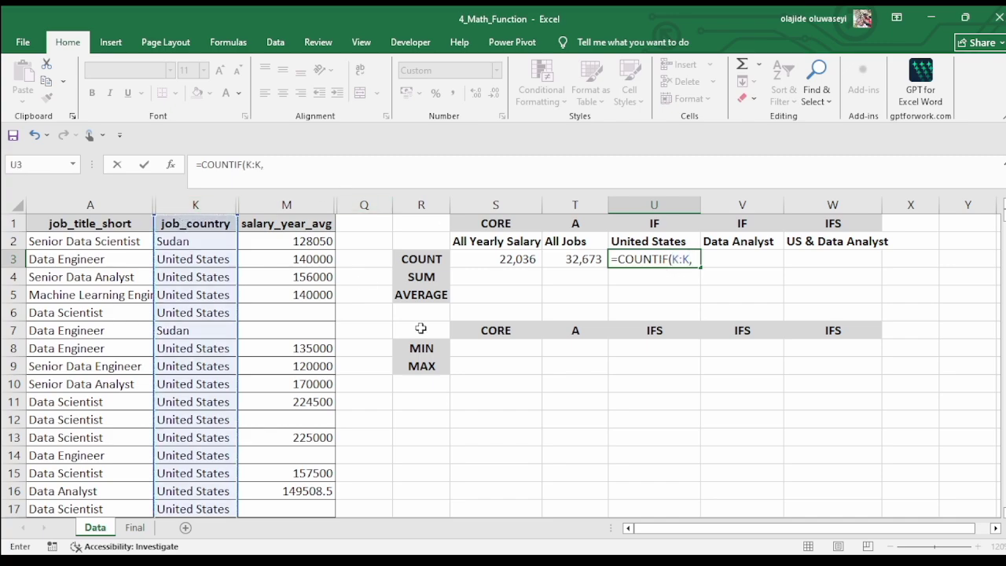
type("\"UNITED\")")
key("Left")
key("Left")
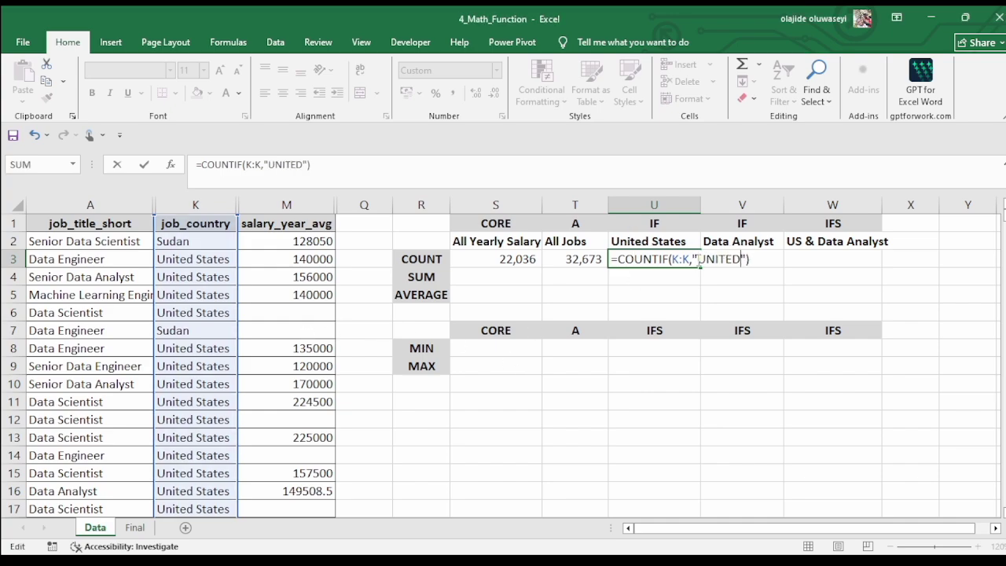
type("STATES")
key("Return")
left_click(635, 258)
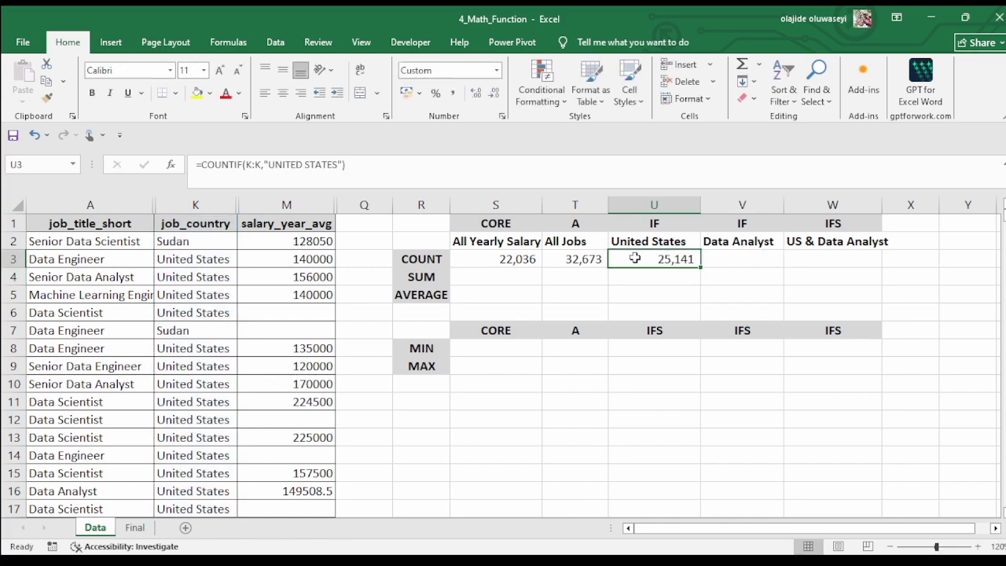
double_click(652, 259)
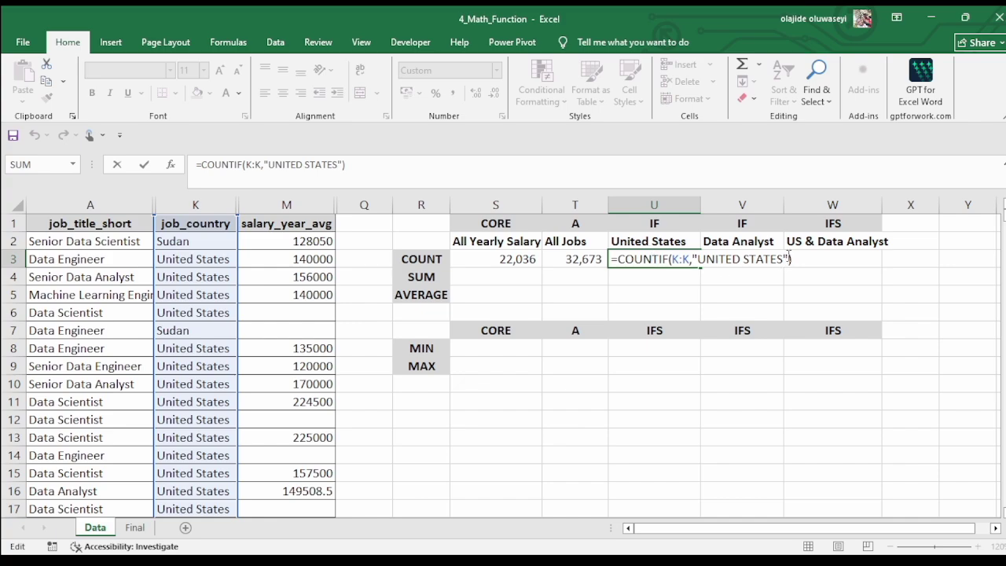
key("Return")
key("Up")
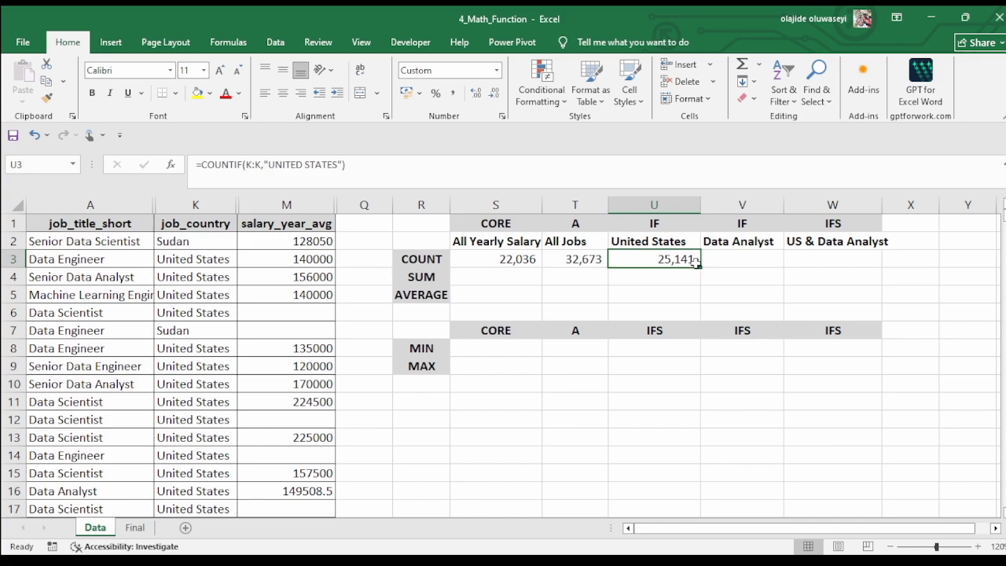
Count the Data Analyst jobs in cell V3 with the formula =COUNTIF(A:A,"DATA ANALYST")
left_click(741, 260)
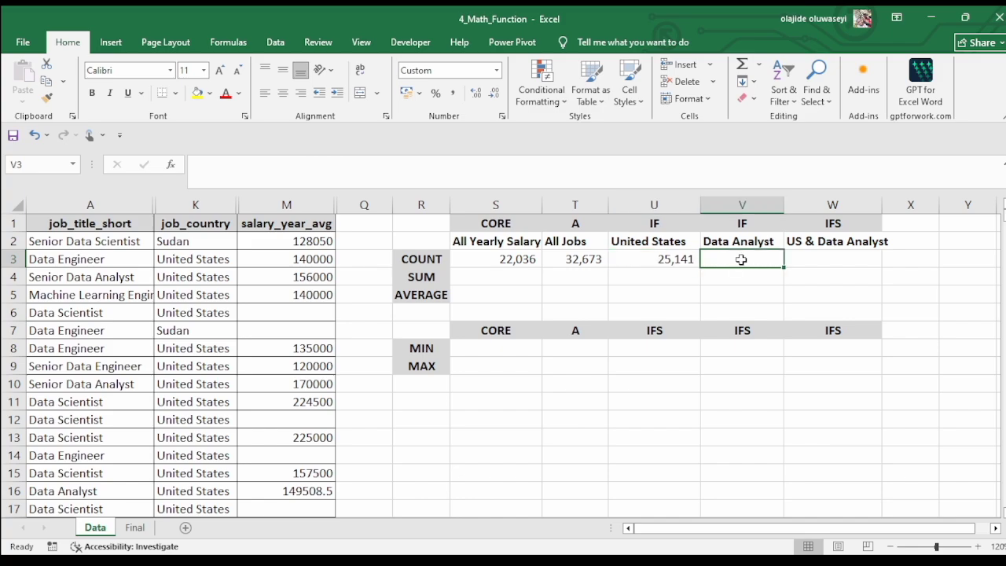
type("=")
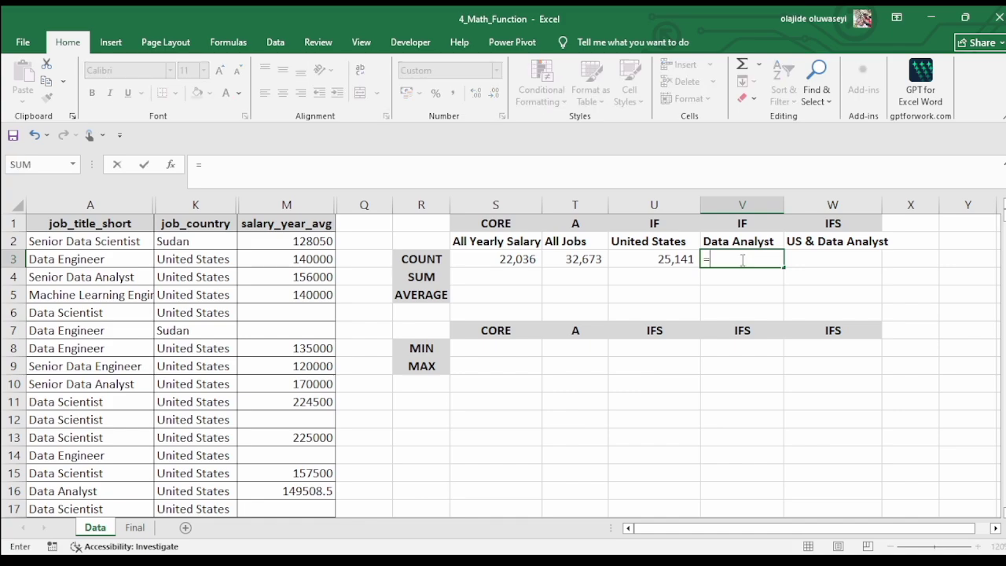
type("COUNT")
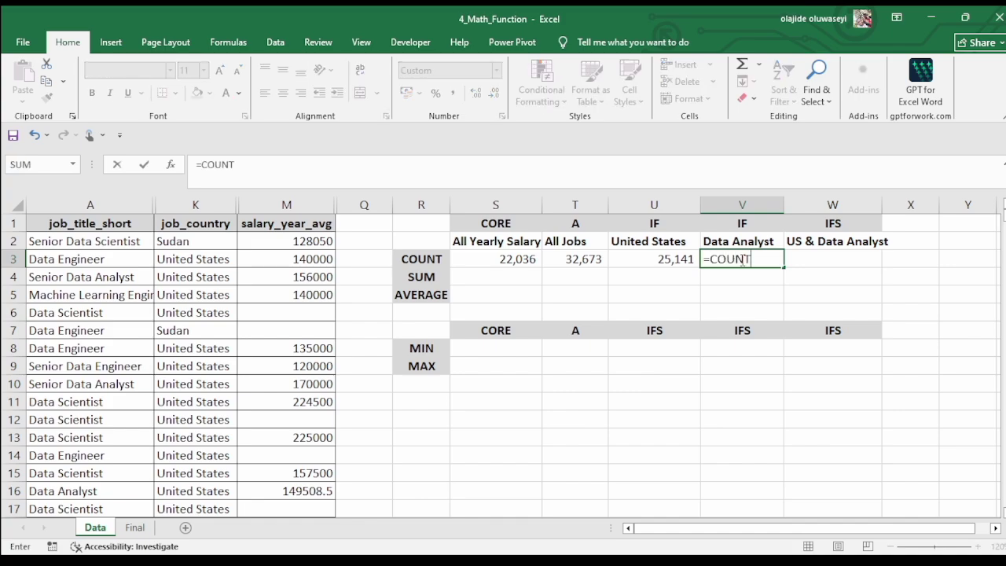
type("IF(")
left_click(78, 204)
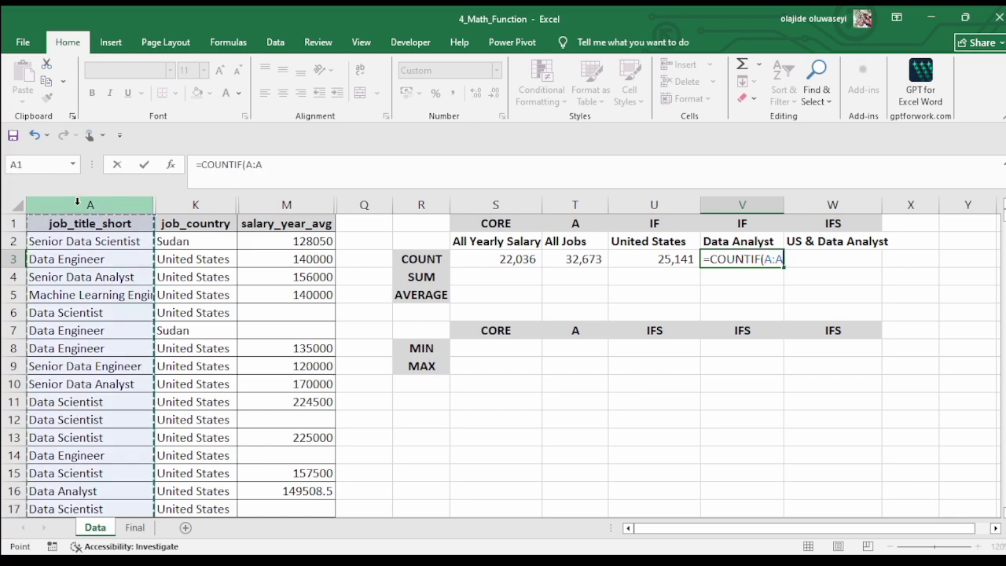
type(",")
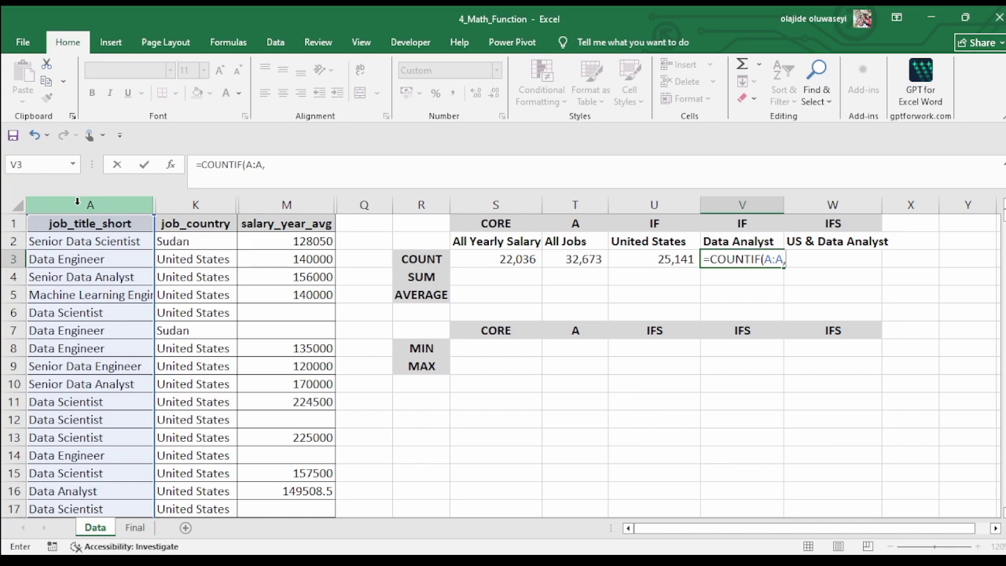
type("\"DATA ANAL")
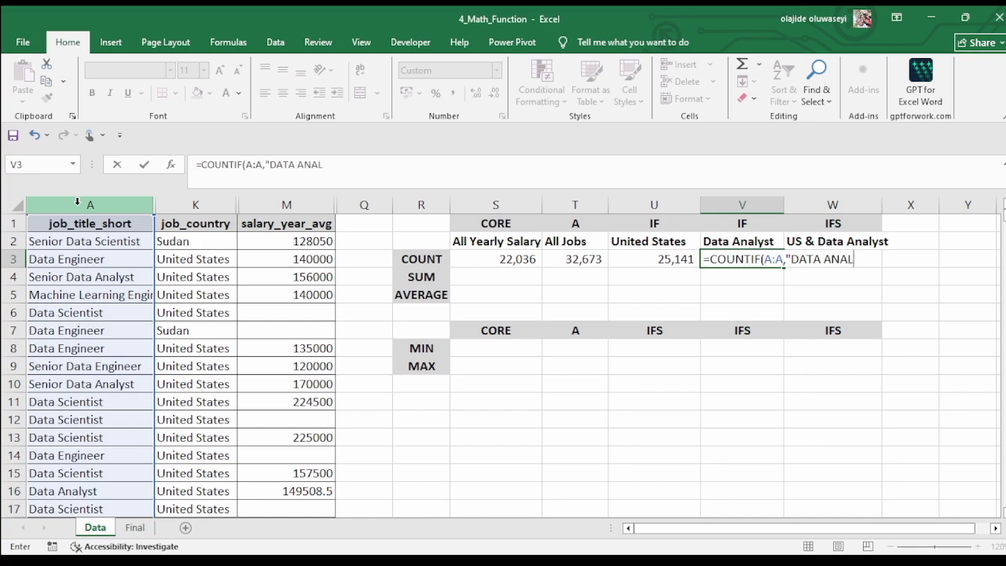
type("YST\")")
key("Return")
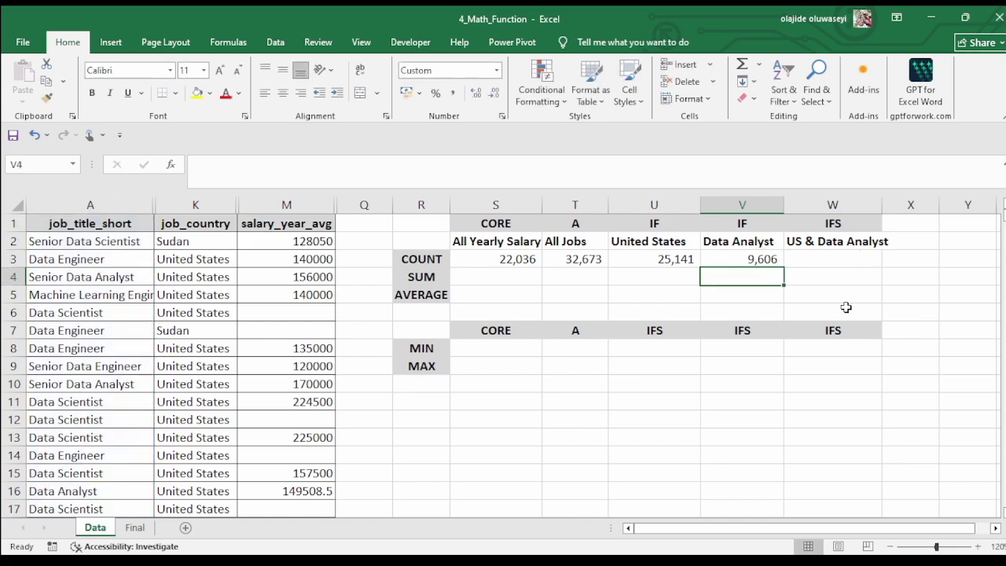
left_click(731, 260)
Count the US Data Analyst jobs in cell W3 with =COUNTIFS(K:K,"UNITED STATES",A:A,"DATA ANALYST") and save the workbook
left_click(834, 257)
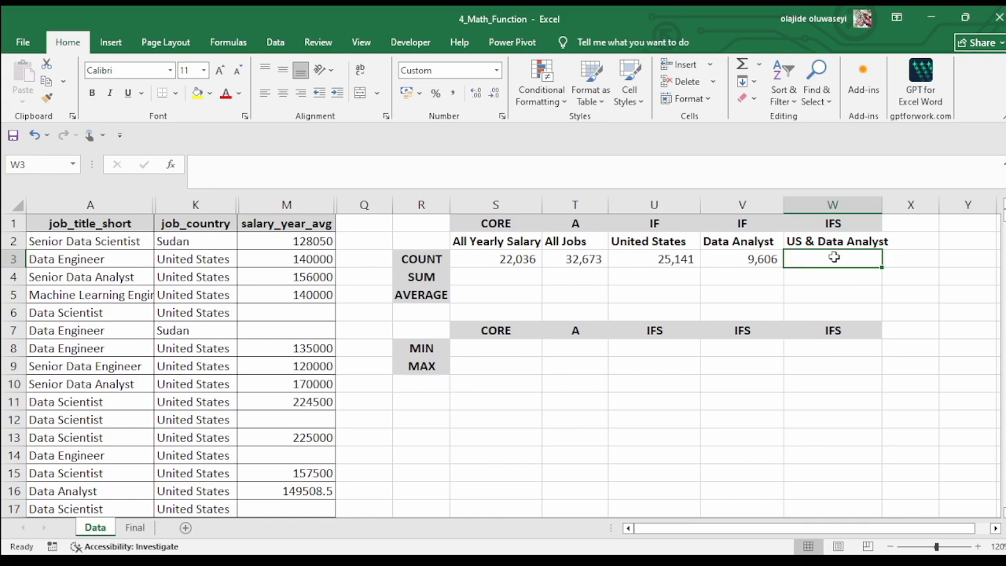
type("=COUNTI")
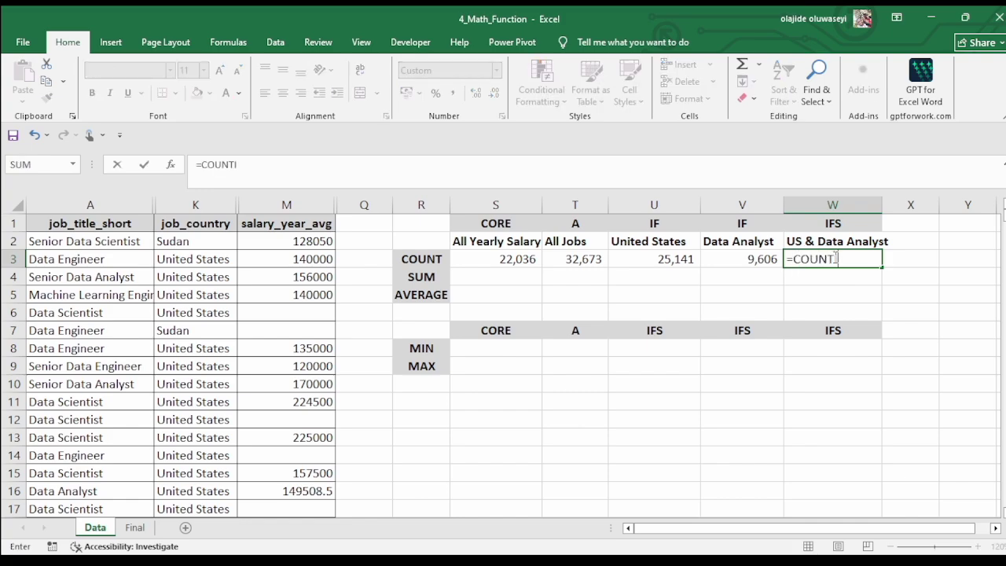
type("FS(")
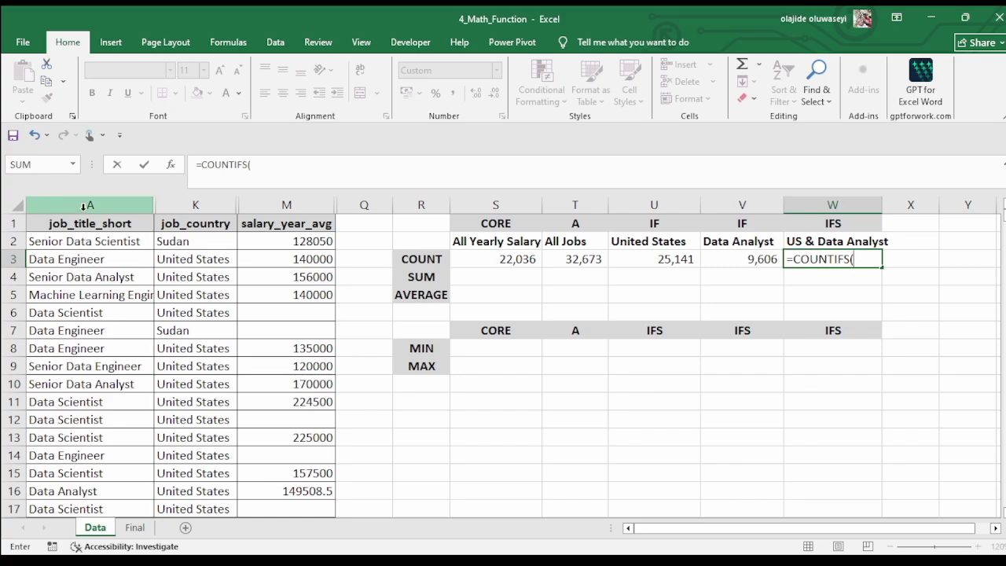
left_click(196, 205)
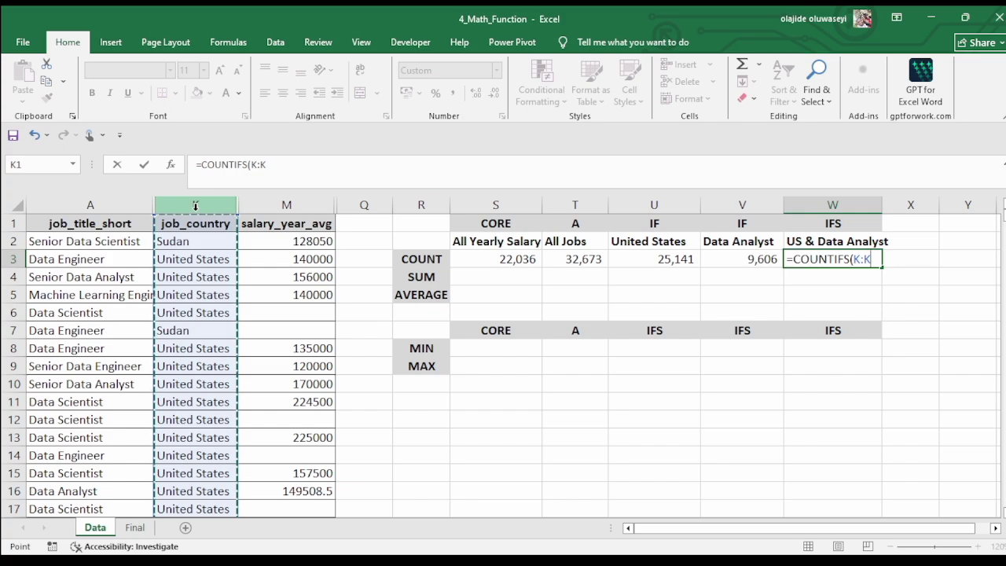
type(",")
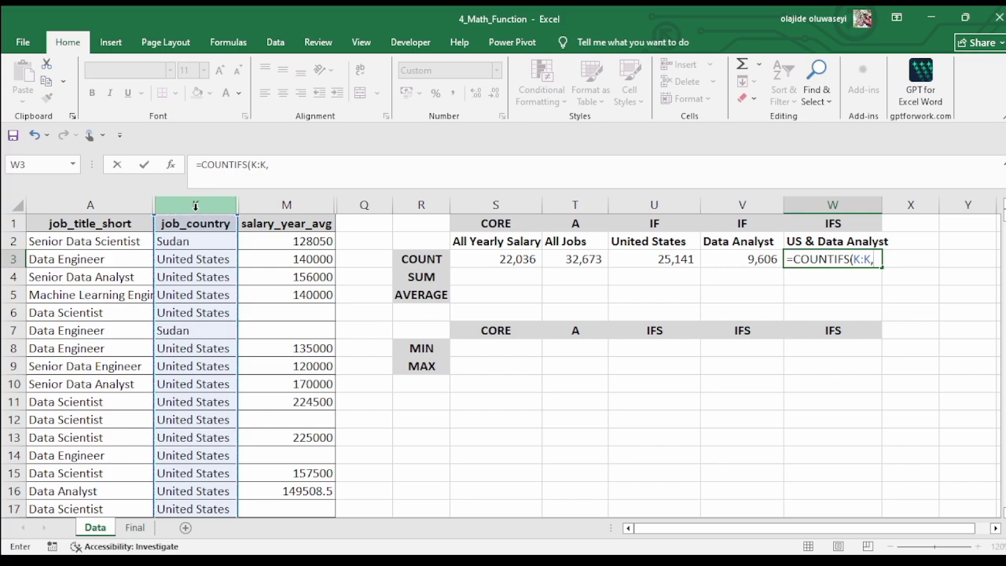
type("\"UNITED ST")
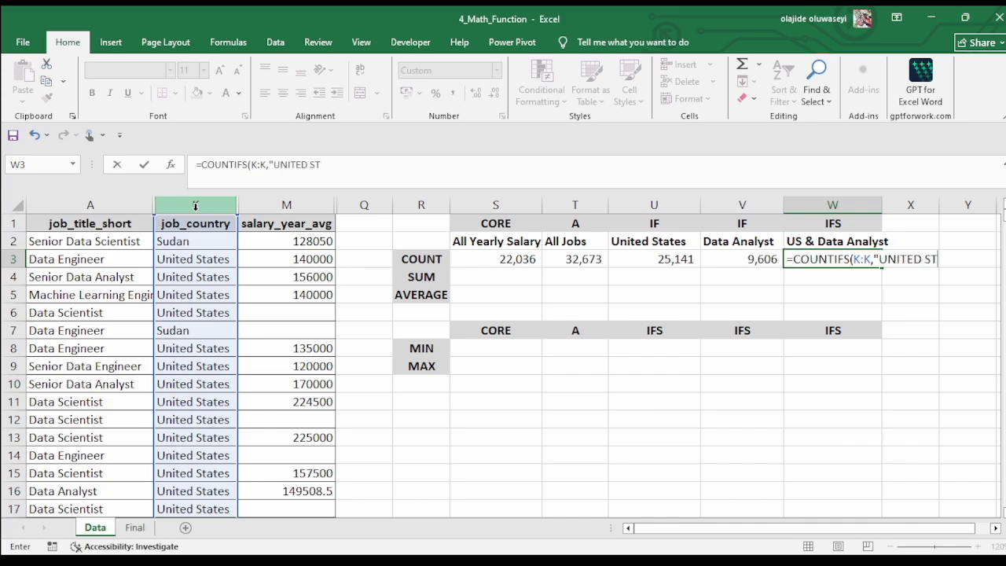
type("ATES\",")
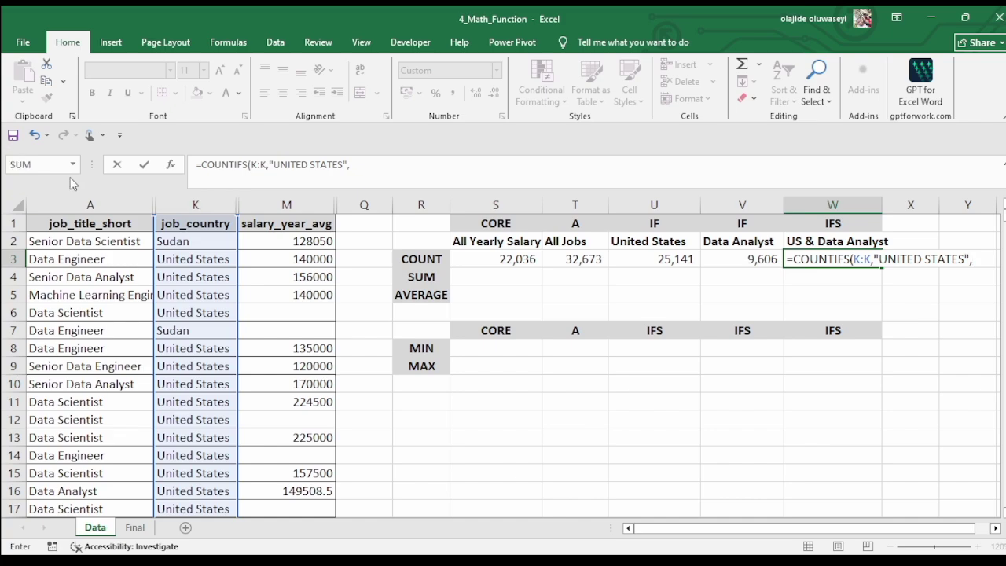
left_click(89, 204)
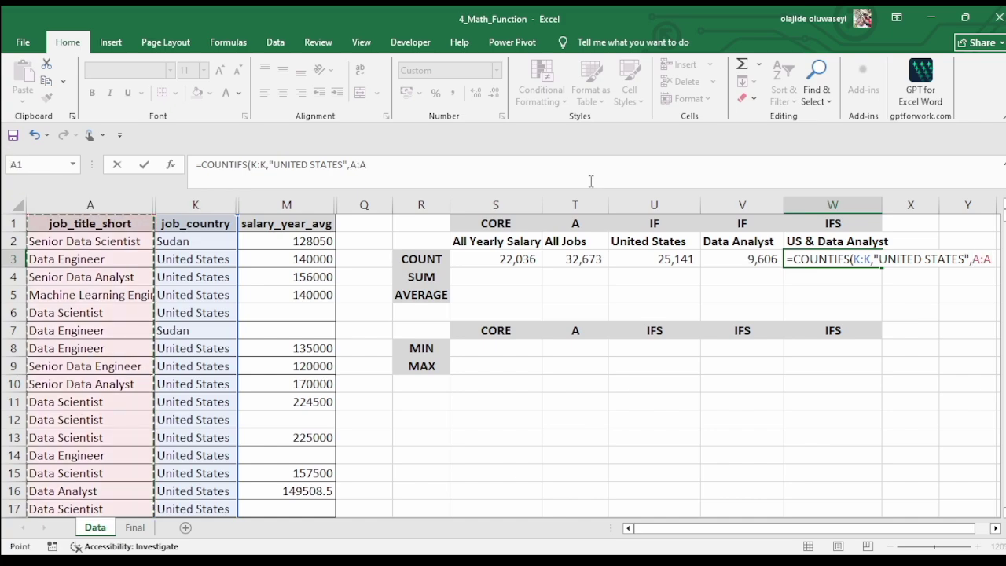
type(",\"")
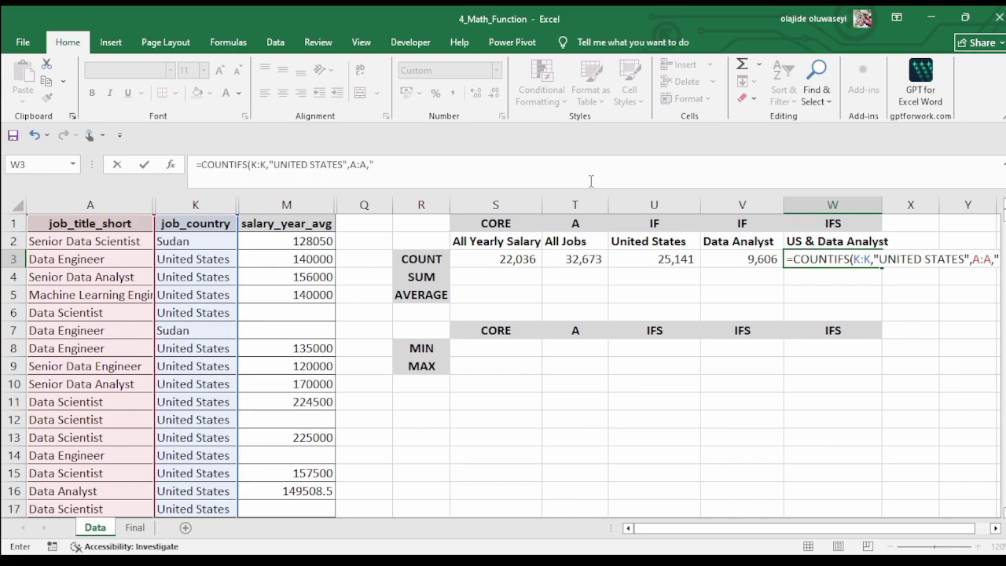
type("DATA")
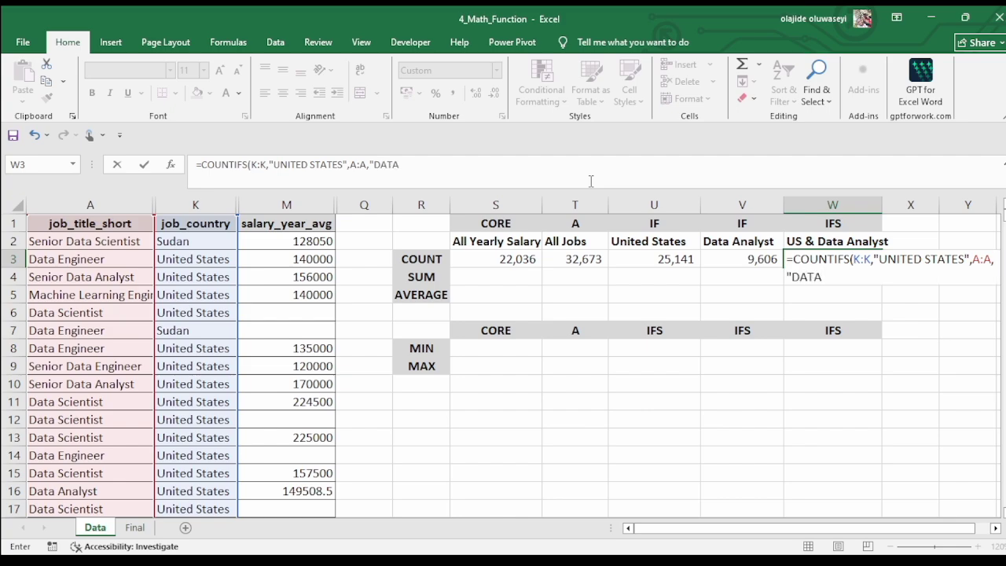
type(" ANALYST")
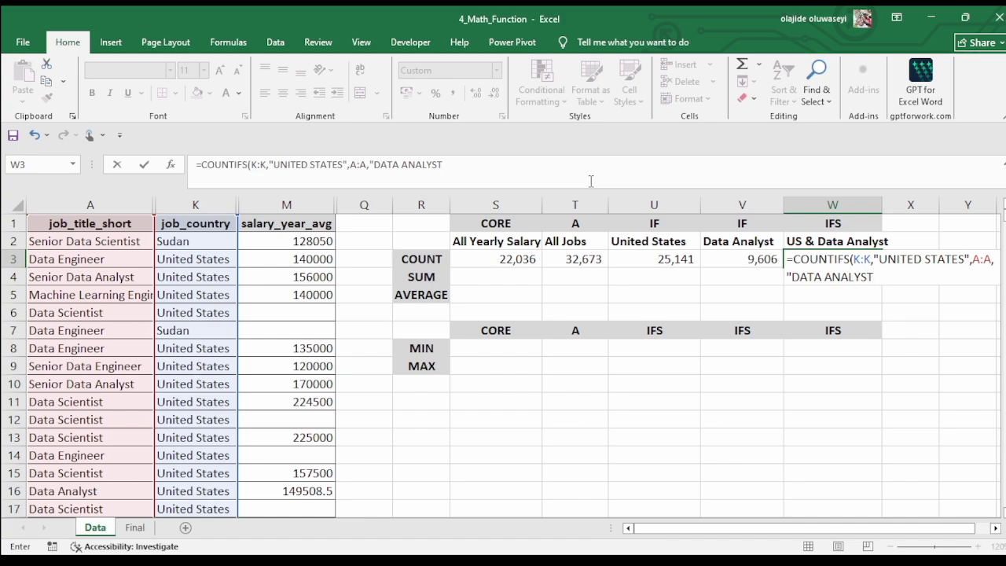
type("\"")
key("Return")
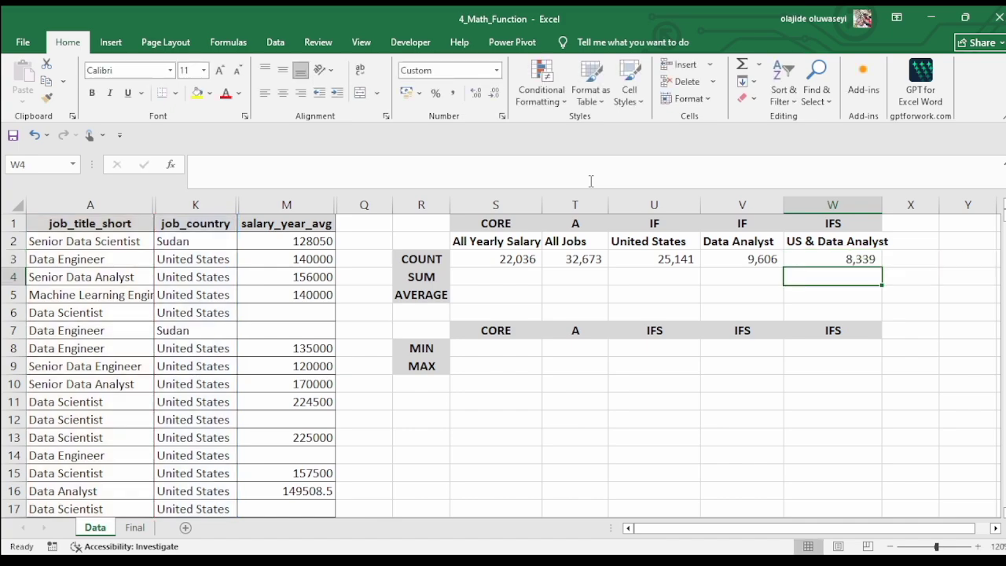
left_click(812, 256)
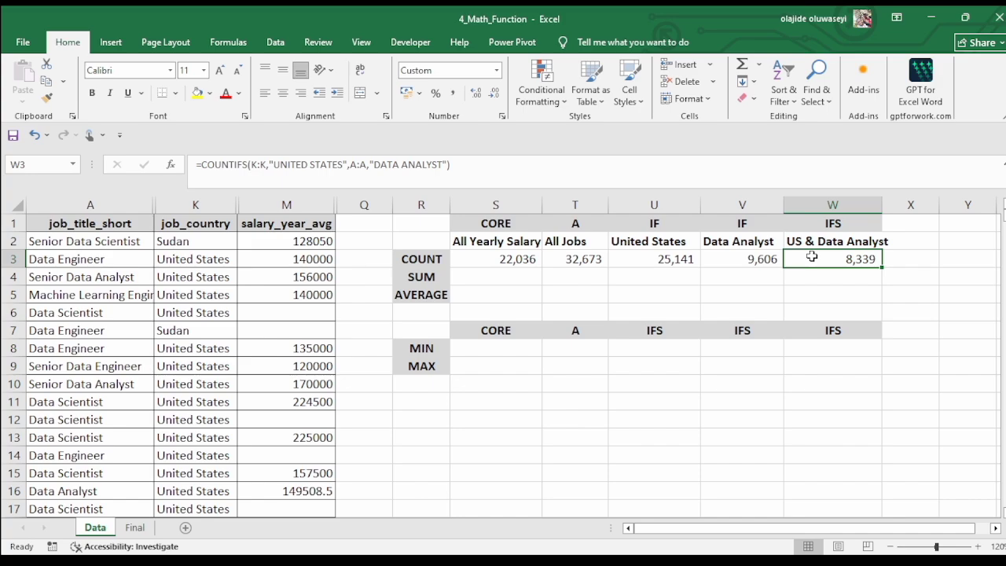
key("ctrl+s")
Sum all yearly salaries in cell S4 with the formula =SUM(M:M) and review its range
left_click(499, 273)
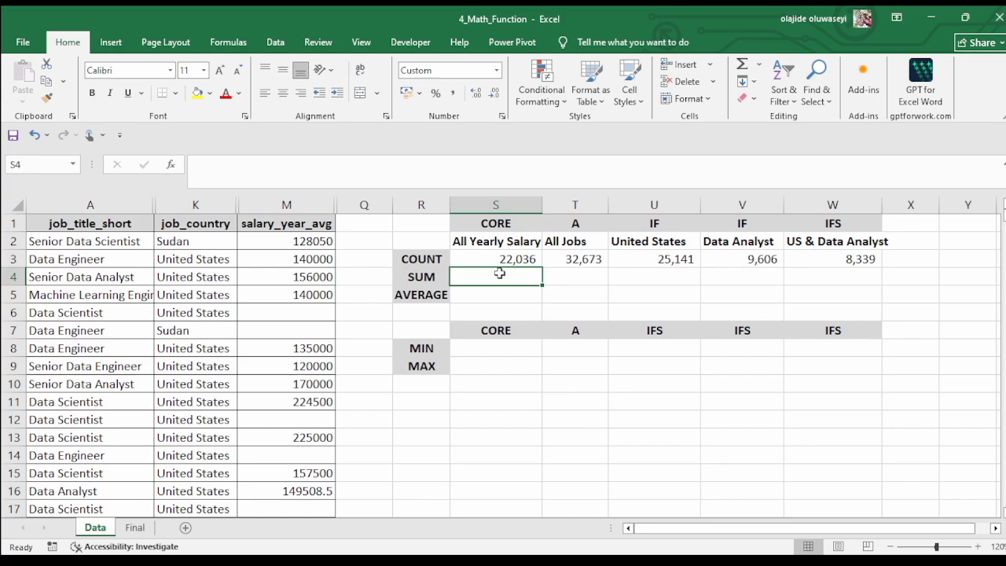
type("=S")
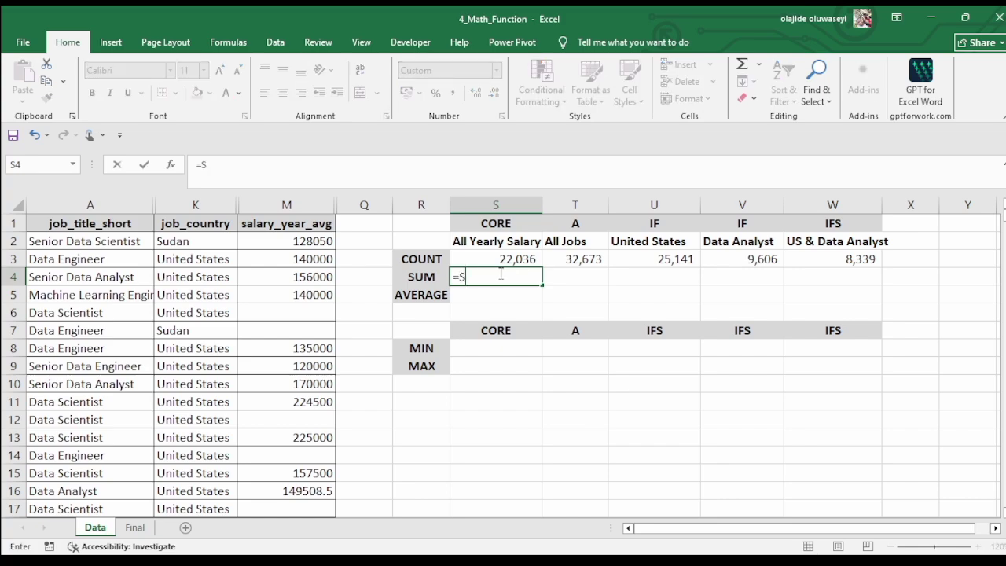
type("UM(")
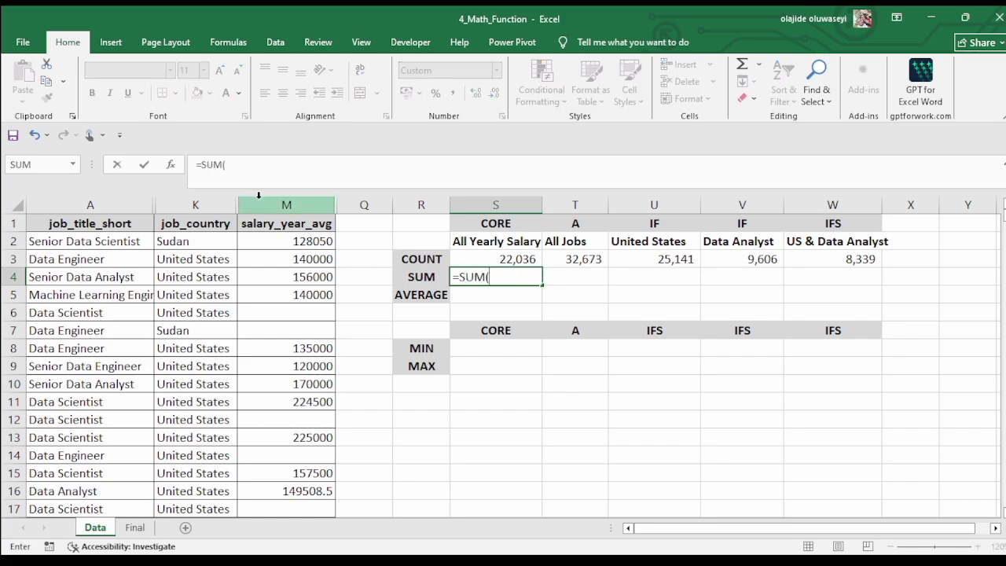
left_click(280, 206)
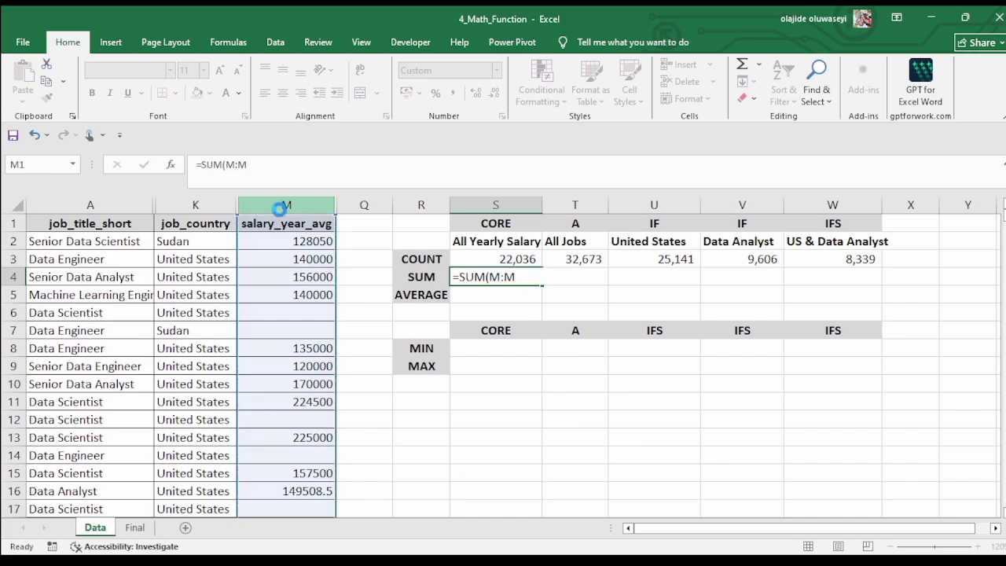
key("Return")
left_click(504, 277)
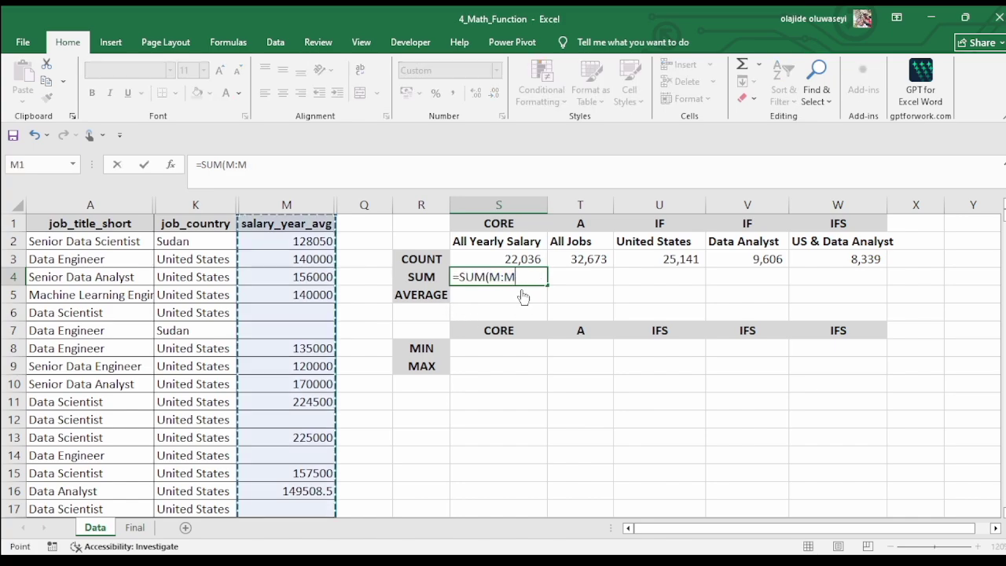
key("Return")
left_click(478, 276)
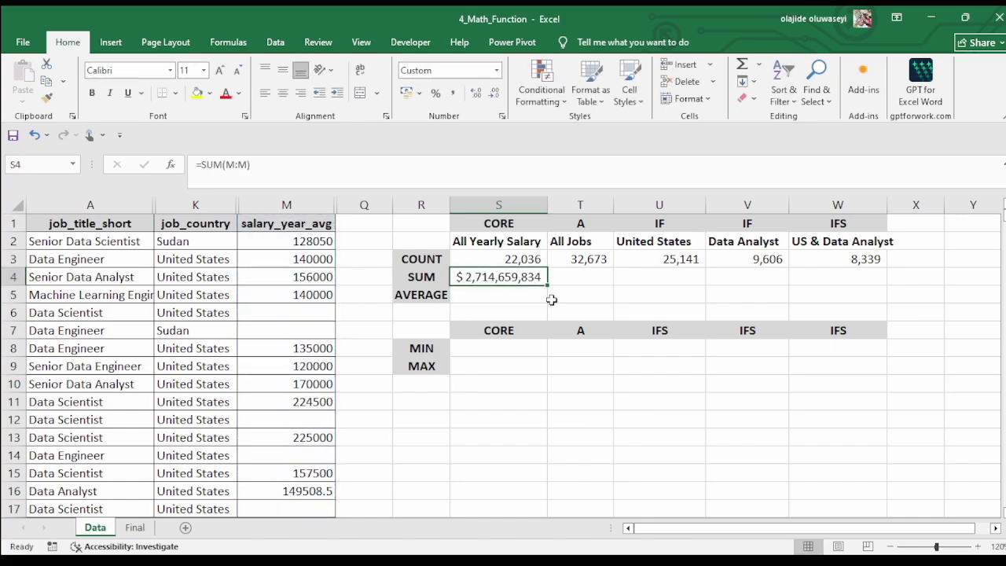
double_click(490, 277)
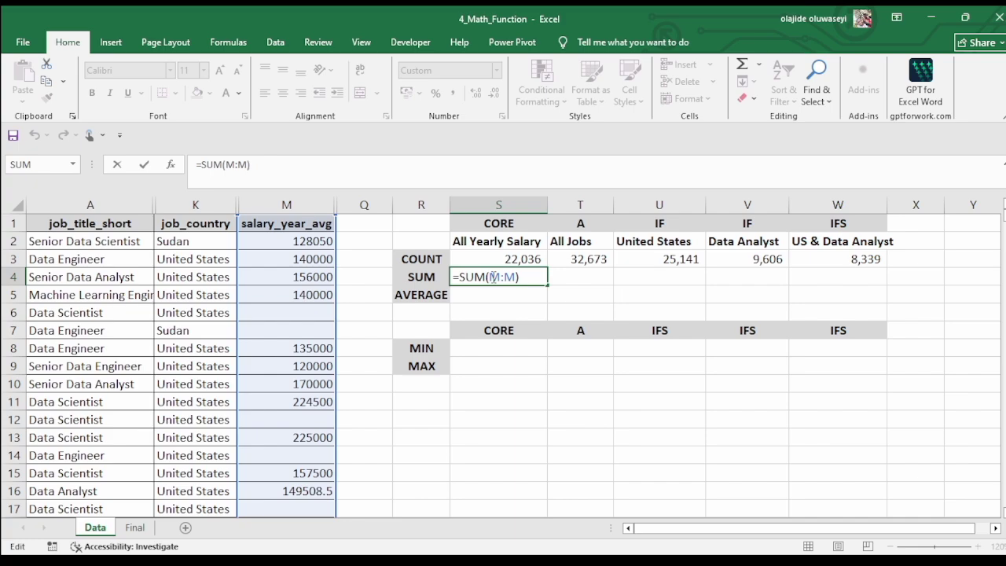
Sum the United States salaries in cell U4 with the formula =SUMIF(K:K,"UNITED STATES",M:M)
left_click(665, 276)
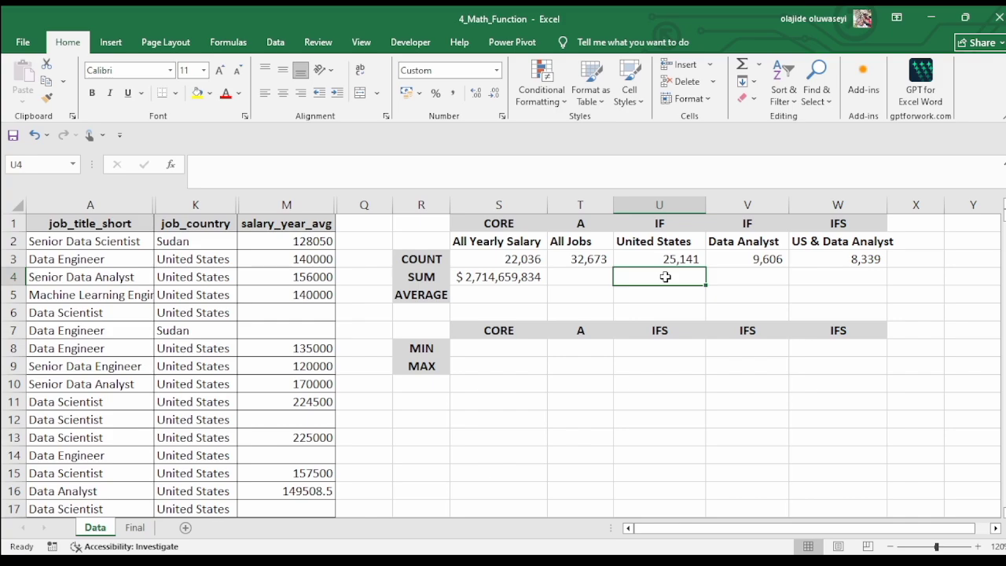
type("=SUM")
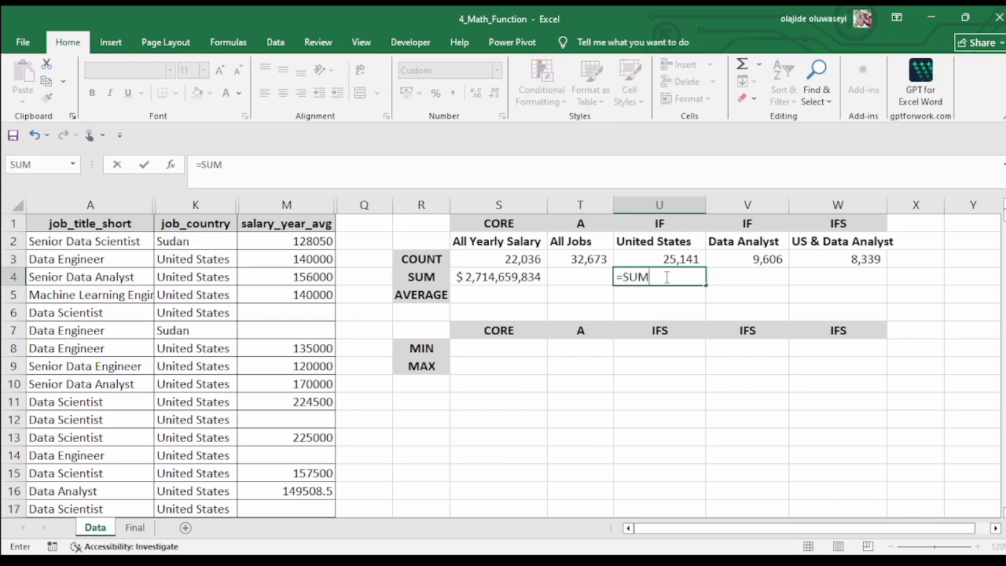
type("IF(")
left_click(184, 202)
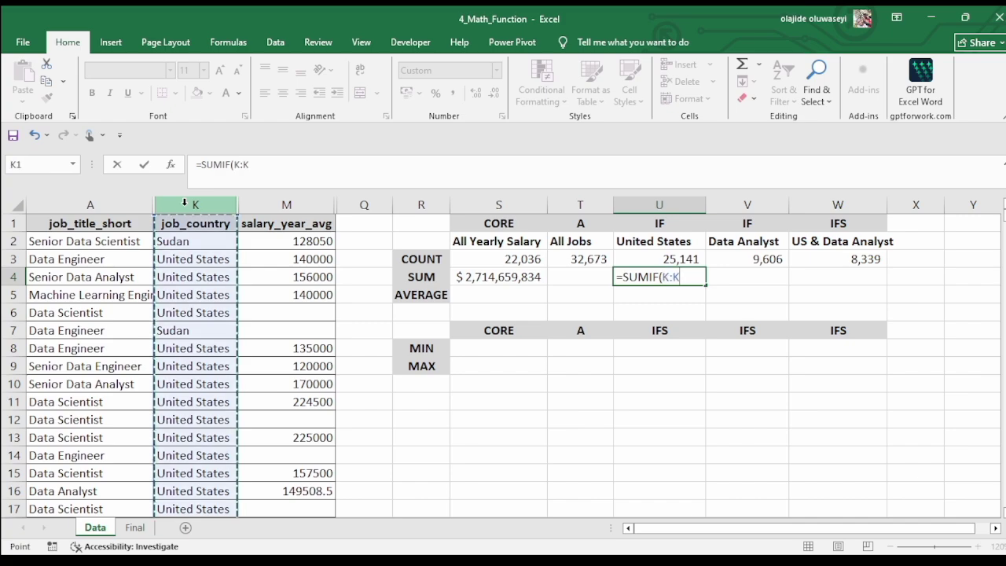
type(",\"")
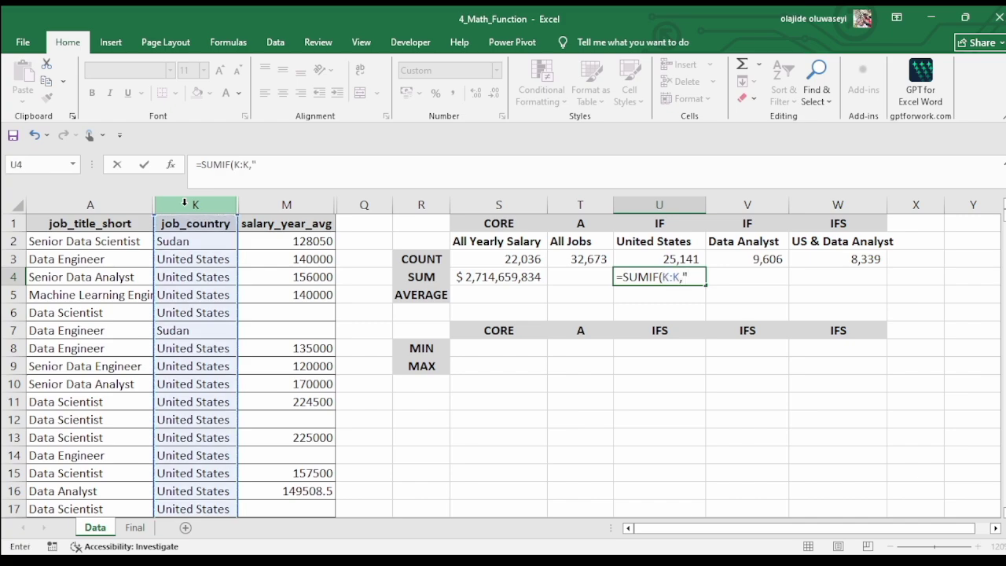
type("UNITED STAE)")
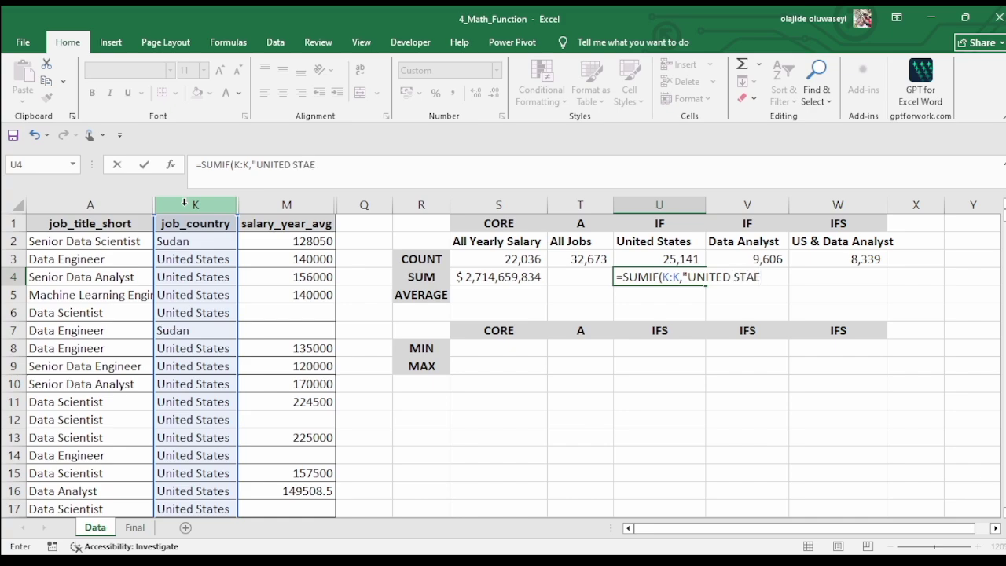
key("BackSpace")
key("BackSpace")
type("TES\",")
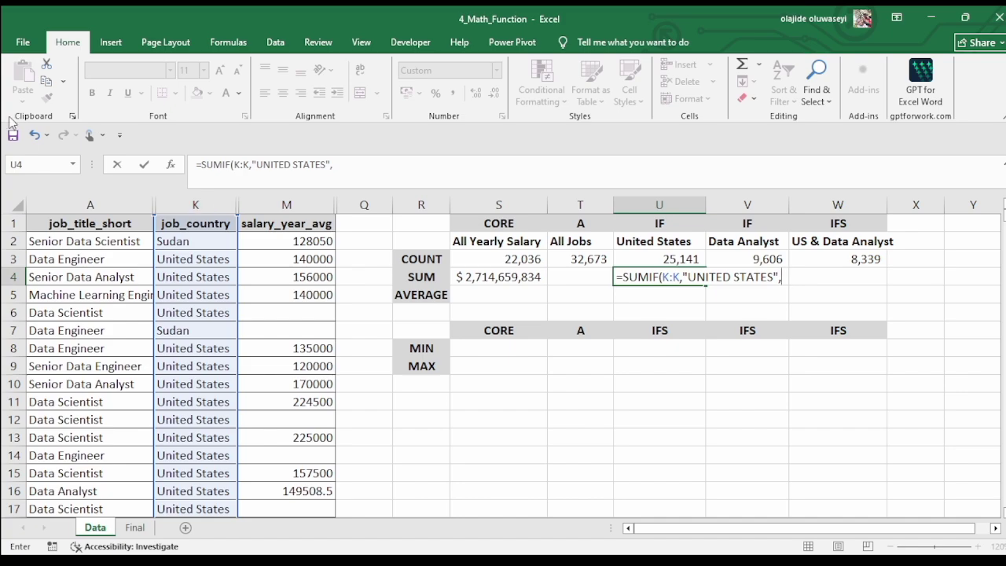
left_click(283, 201)
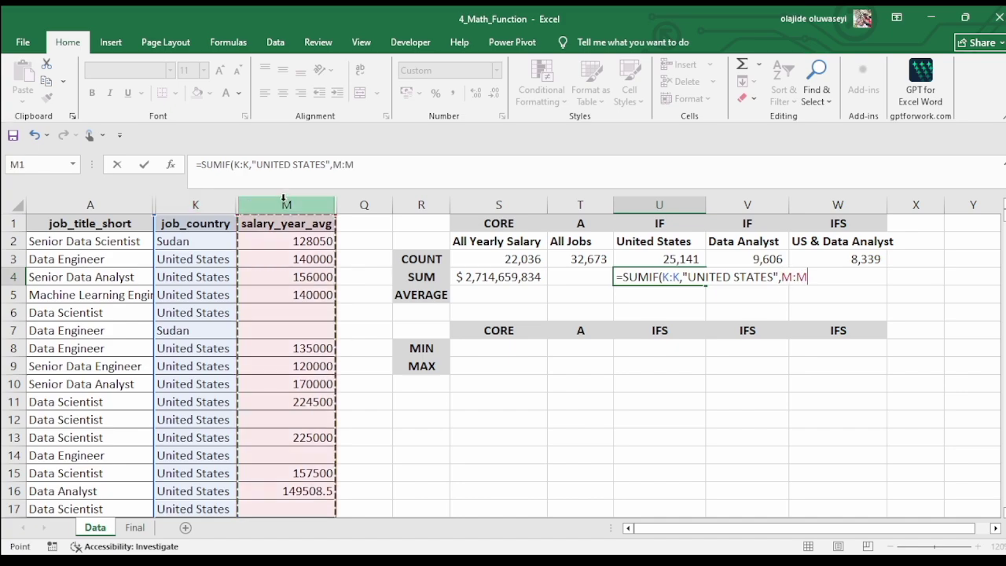
key("Return")
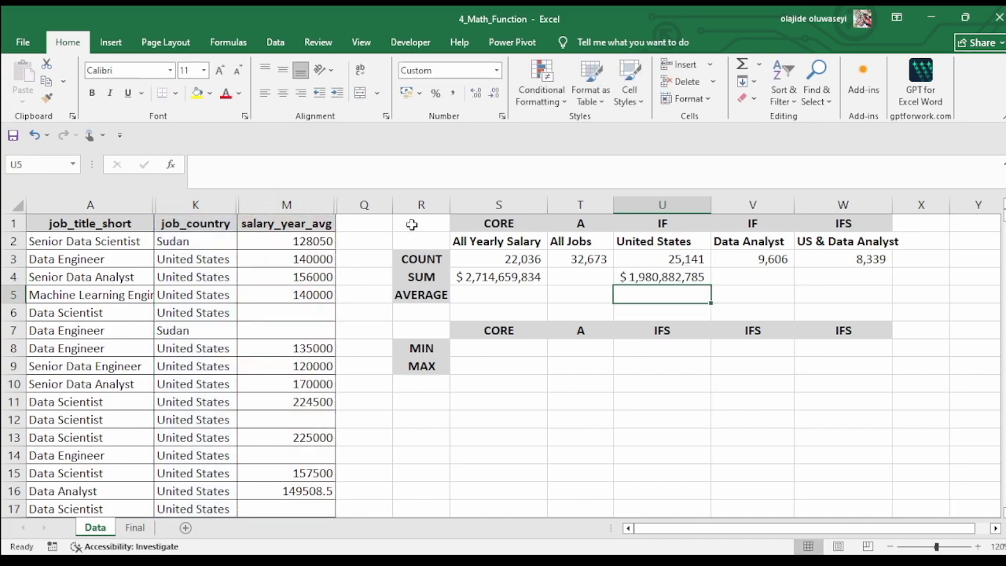
left_click(674, 276)
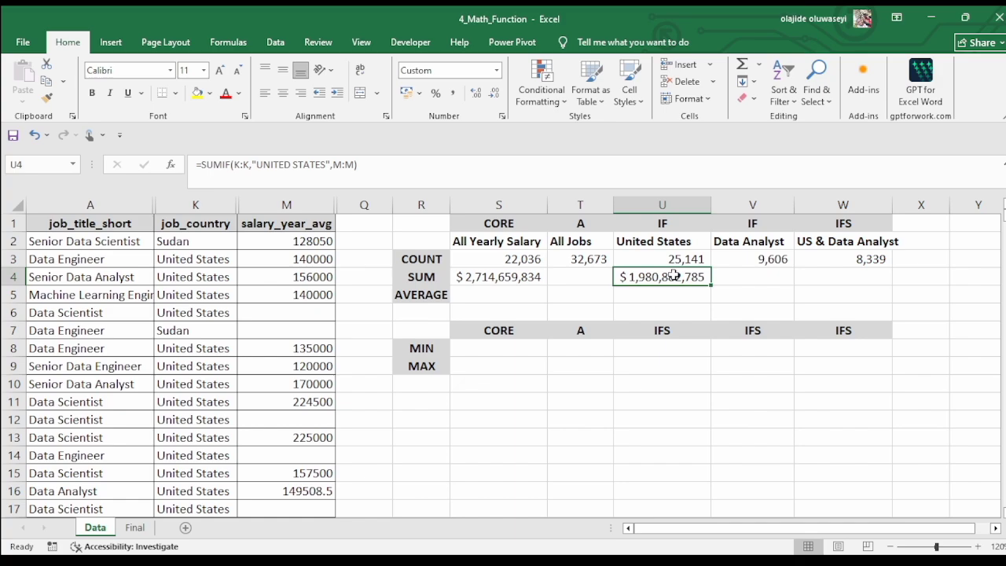
Sum the Data Analyst salaries in cell V4 with the formula =SUMIF(A:A,"DATA ANALYST",M:M)
key("Right")
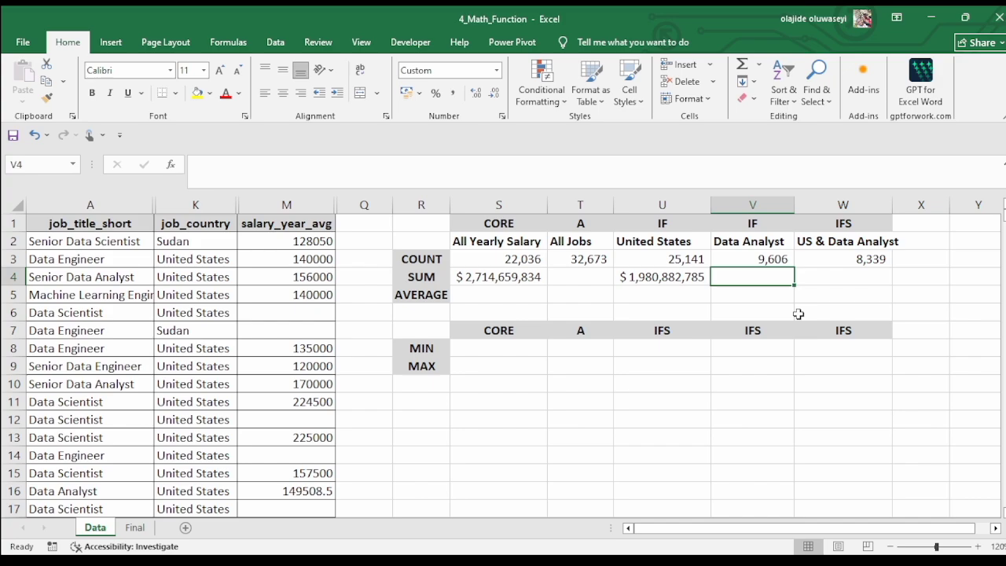
type("=SUM")
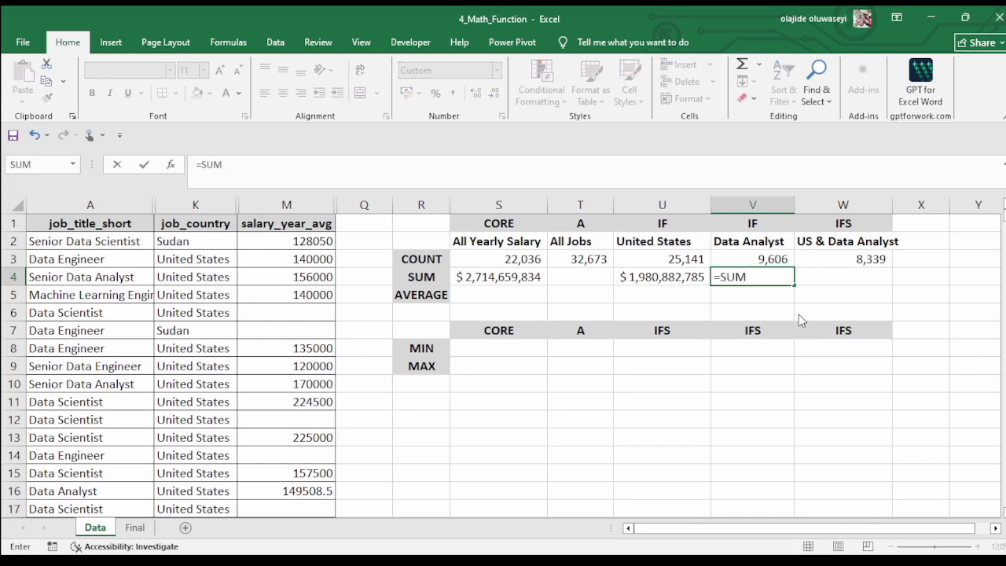
type("IF(")
left_click(101, 206)
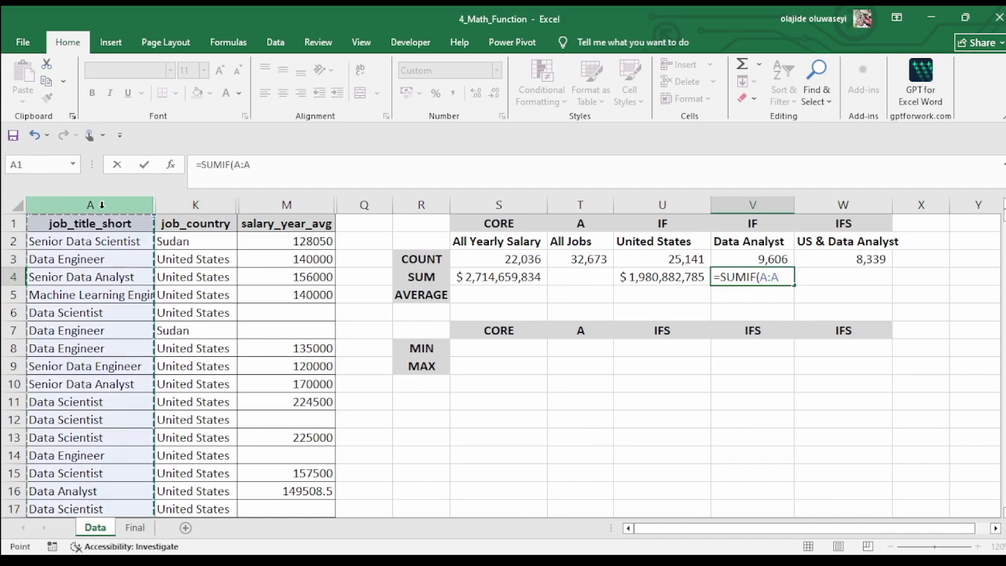
type(",\"")
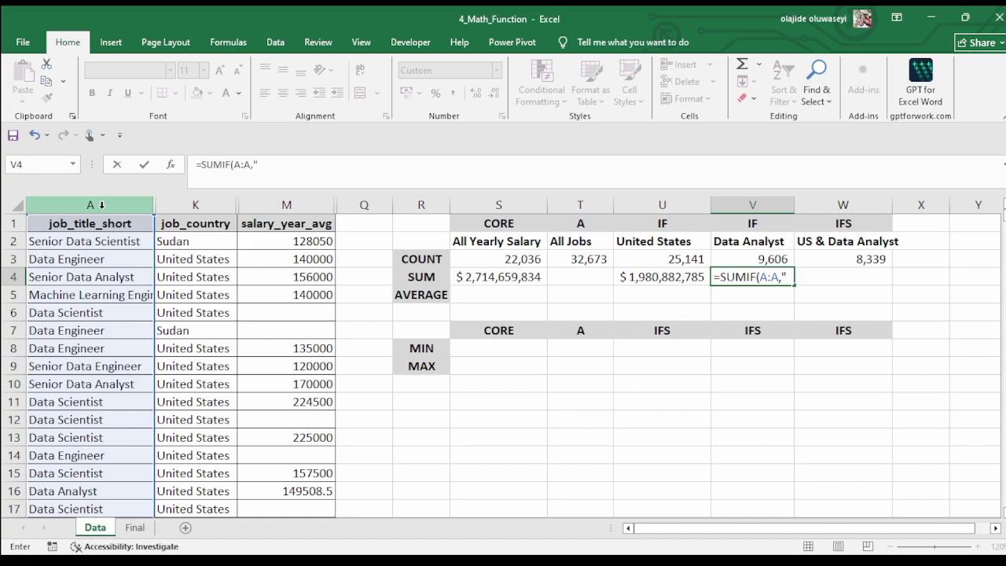
type("DATA ANA")
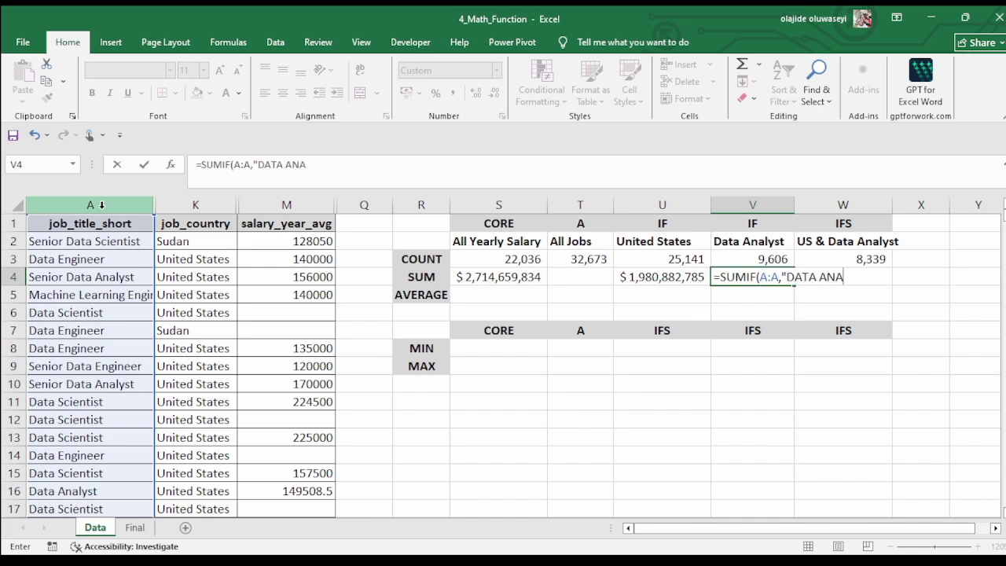
type("LYST\",")
left_click(300, 204)
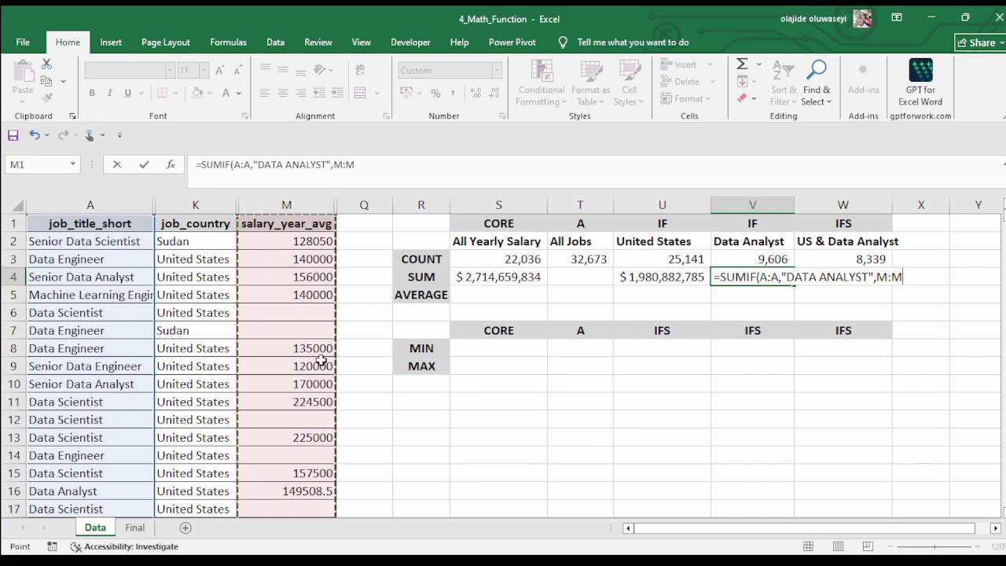
key("Return")
left_click(731, 277)
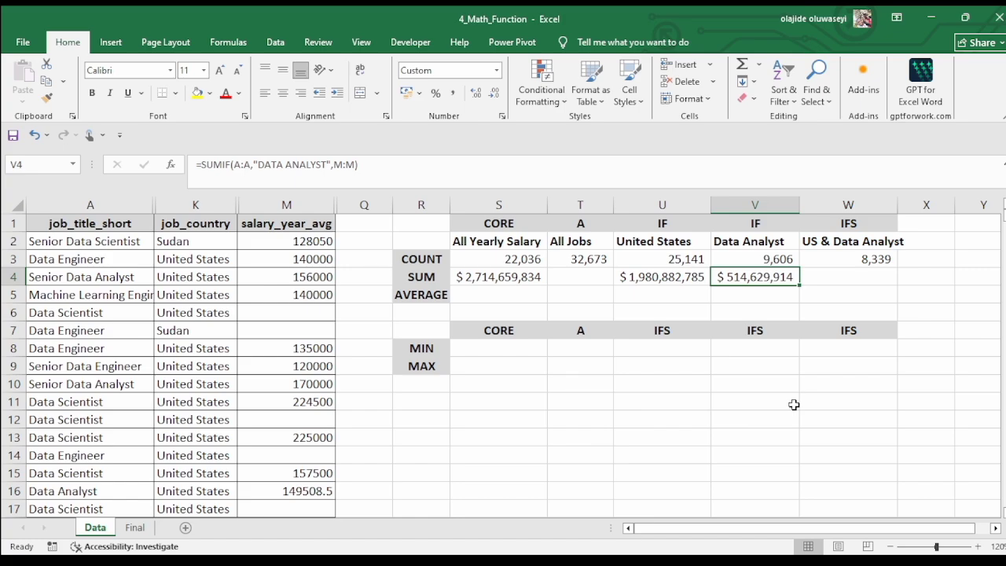
Sum the US Data Analyst salaries in cell W4 with =SUMIFS(M:M,K:K,"UNITED STATES",A:A,"DATAANALYST")
left_click(844, 279)
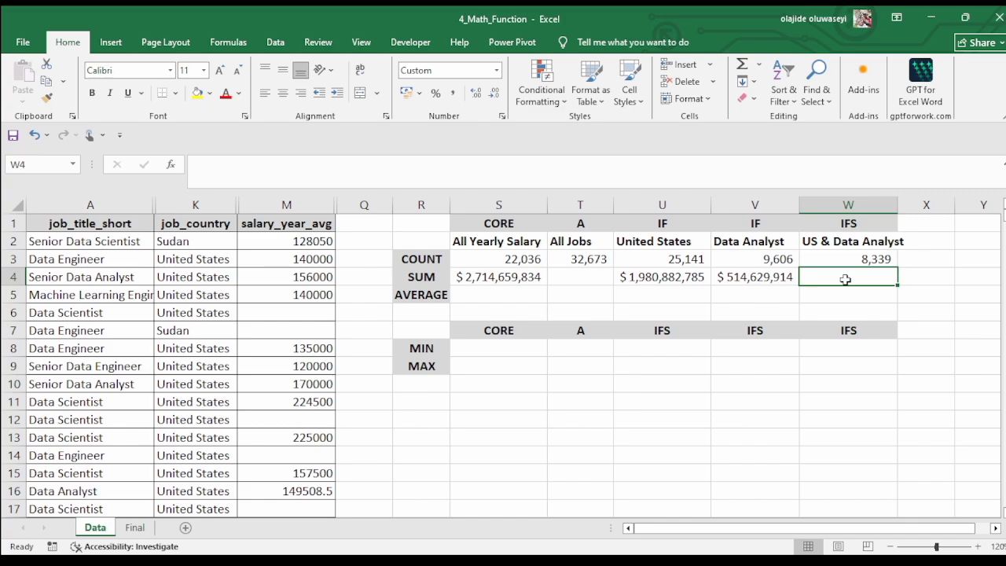
double_click(845, 280)
key("Return")
left_click(817, 276)
type("=SUM")
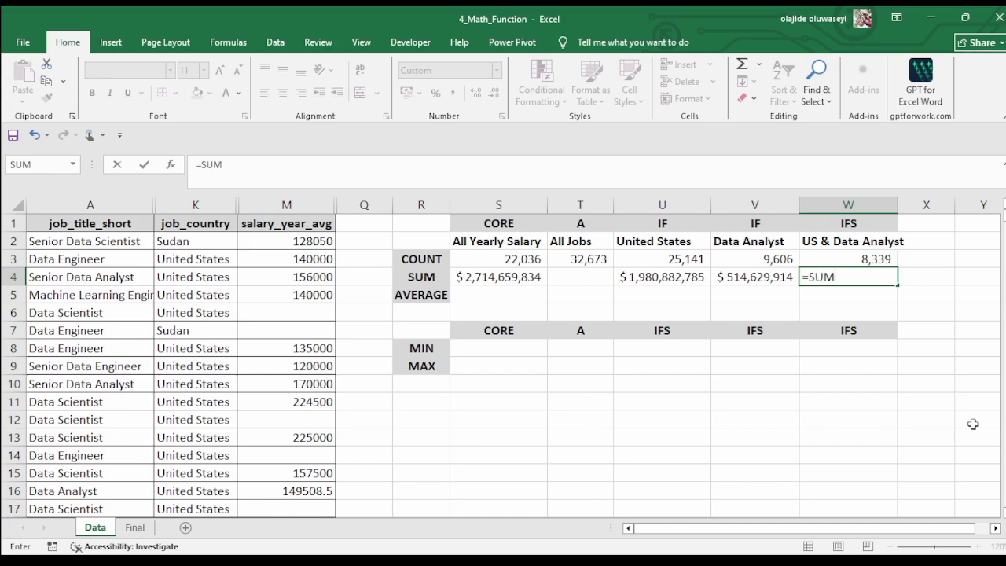
type("IFS(")
left_click(287, 204)
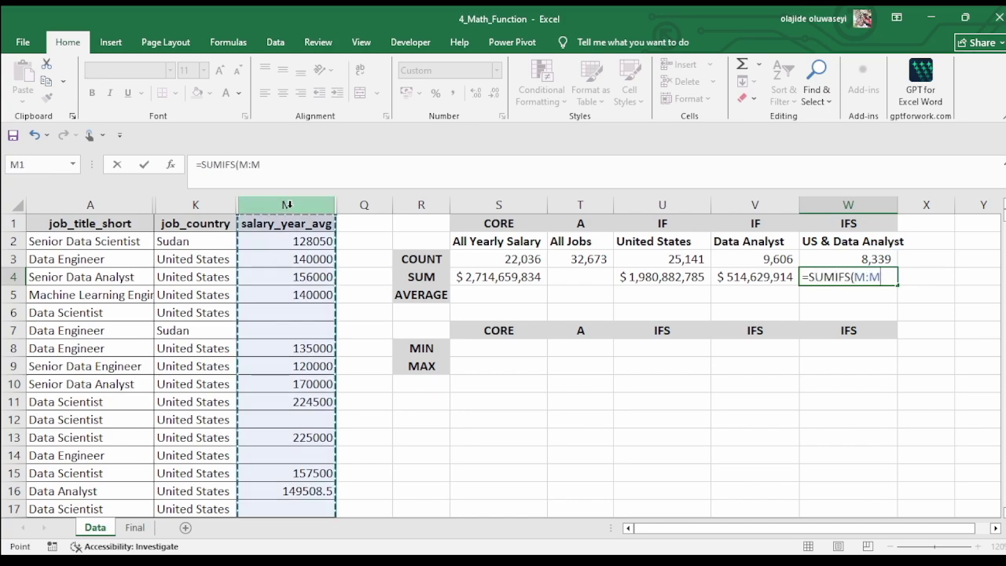
type(",")
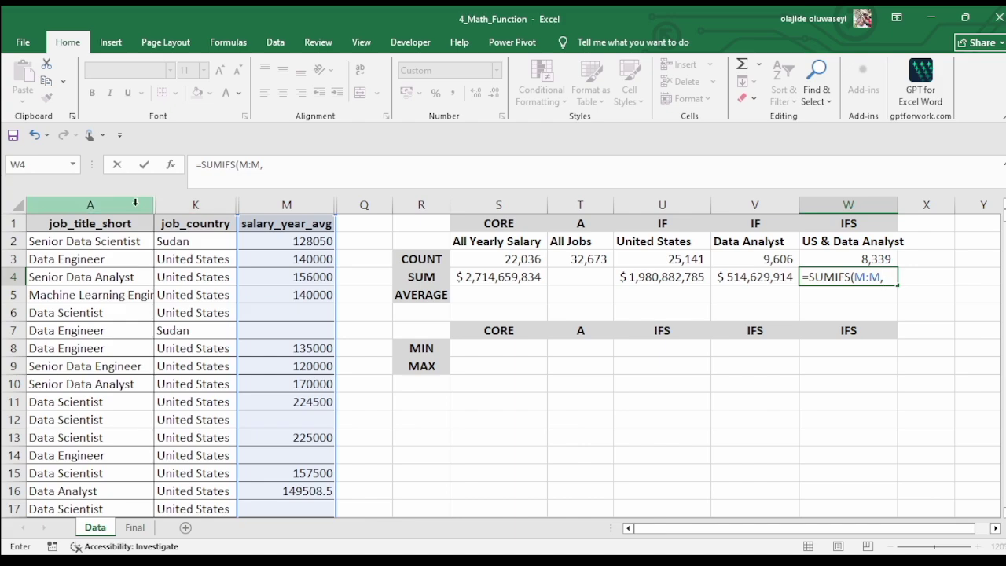
left_click(189, 205)
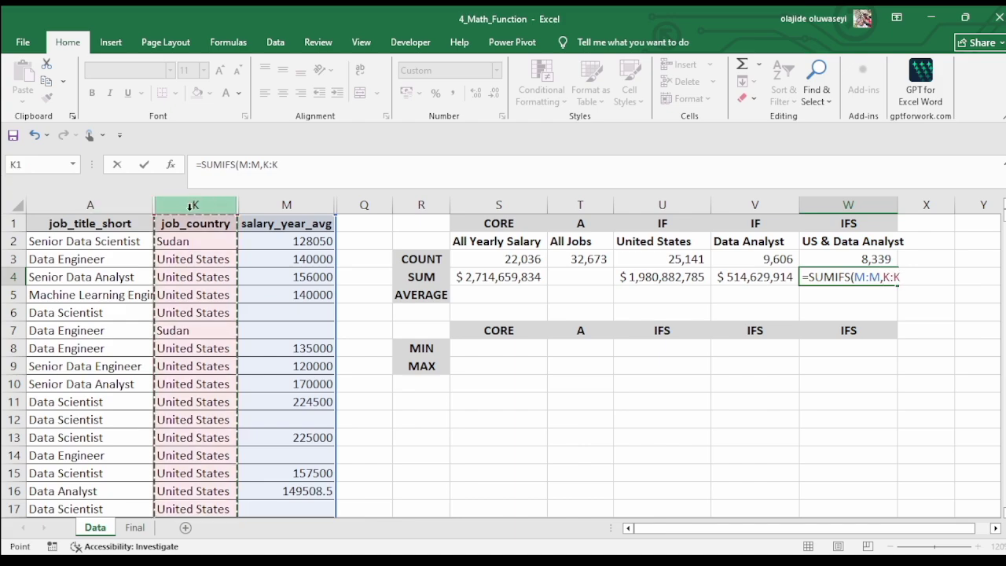
type(",")
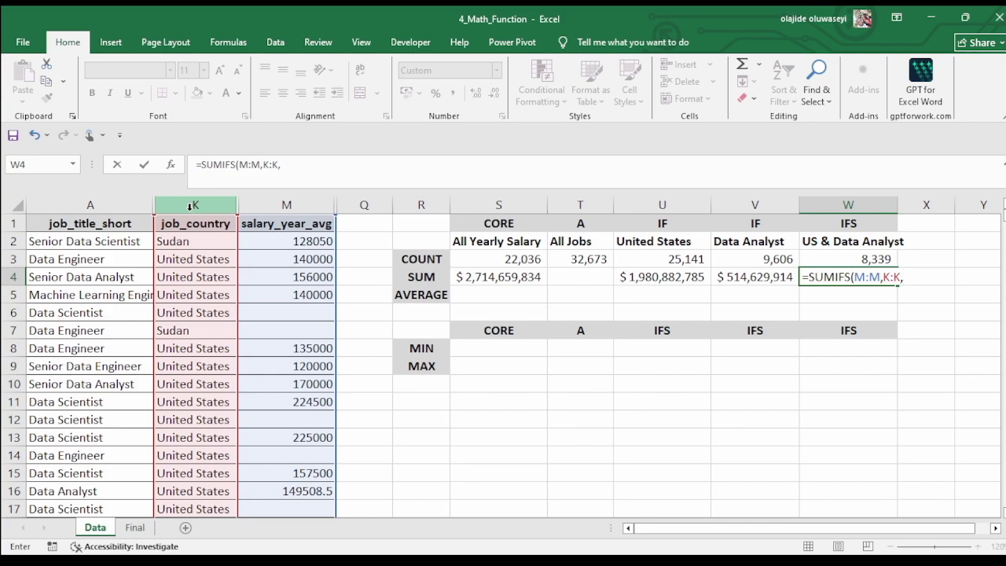
type("\"UNITED STATES")
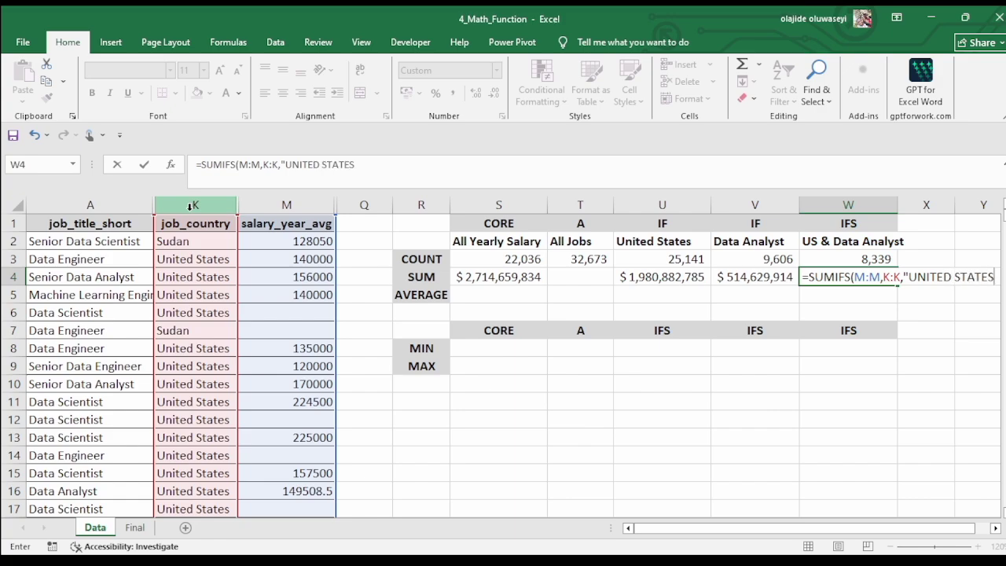
type("\",")
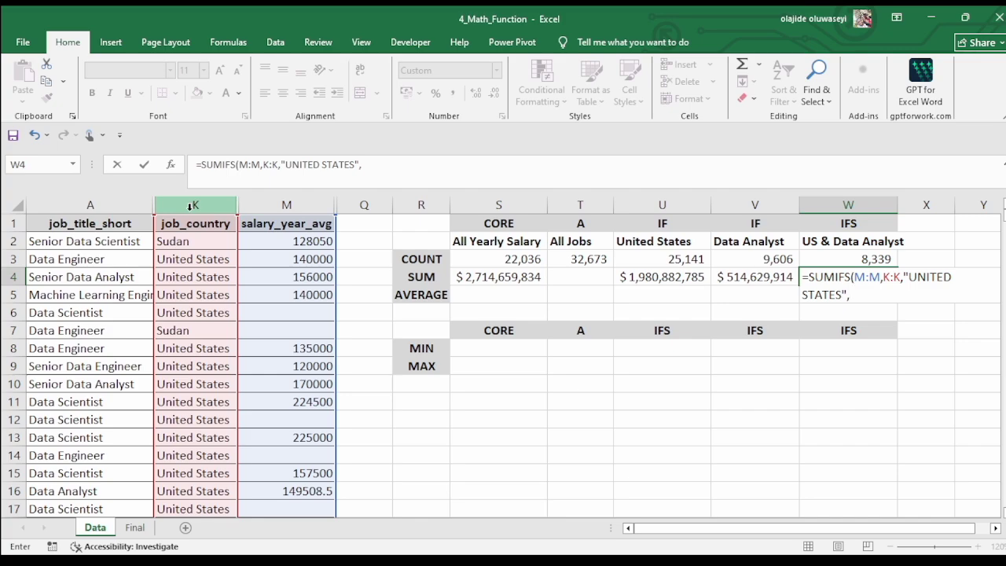
left_click(90, 203)
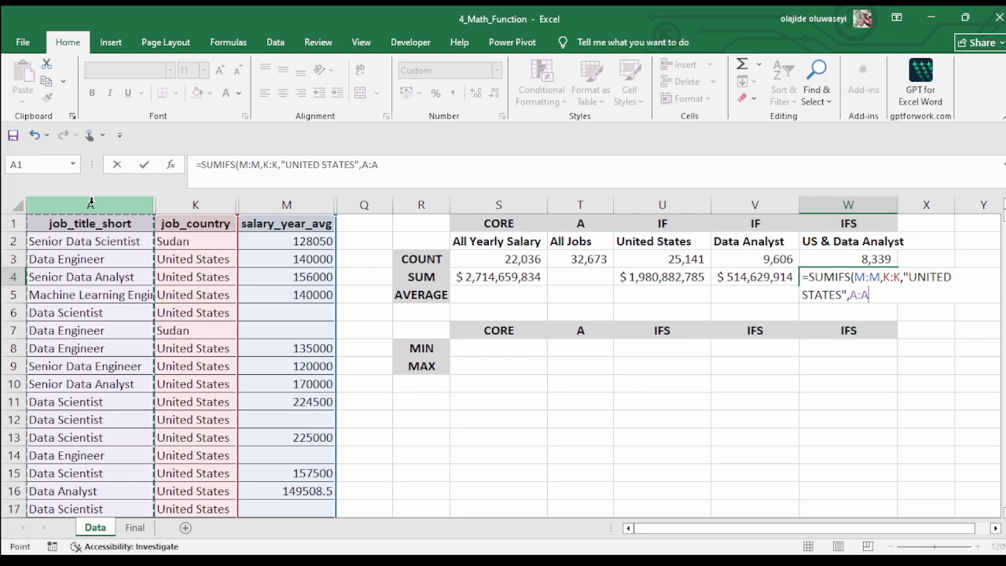
type(",")
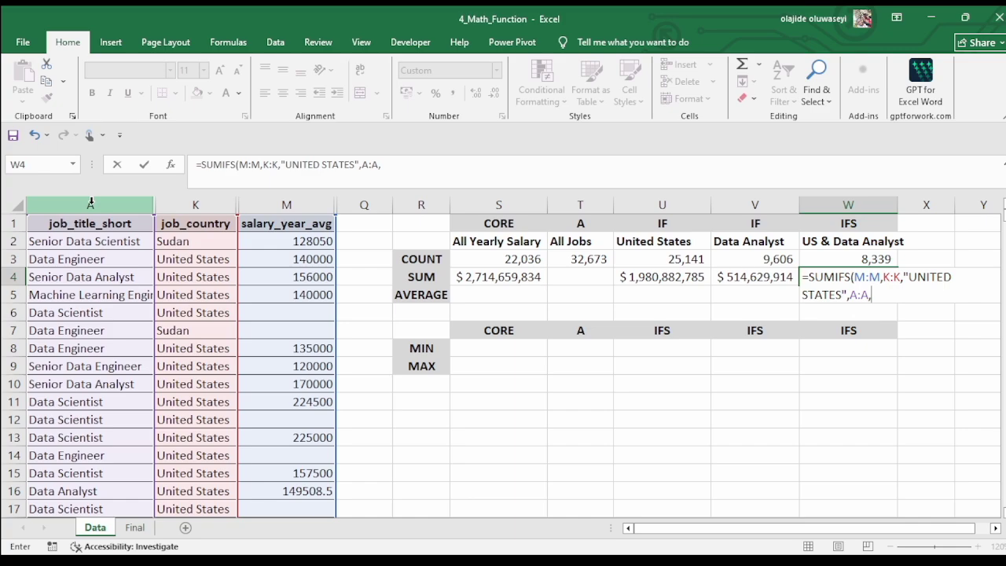
type("DATA ANALYST\"")
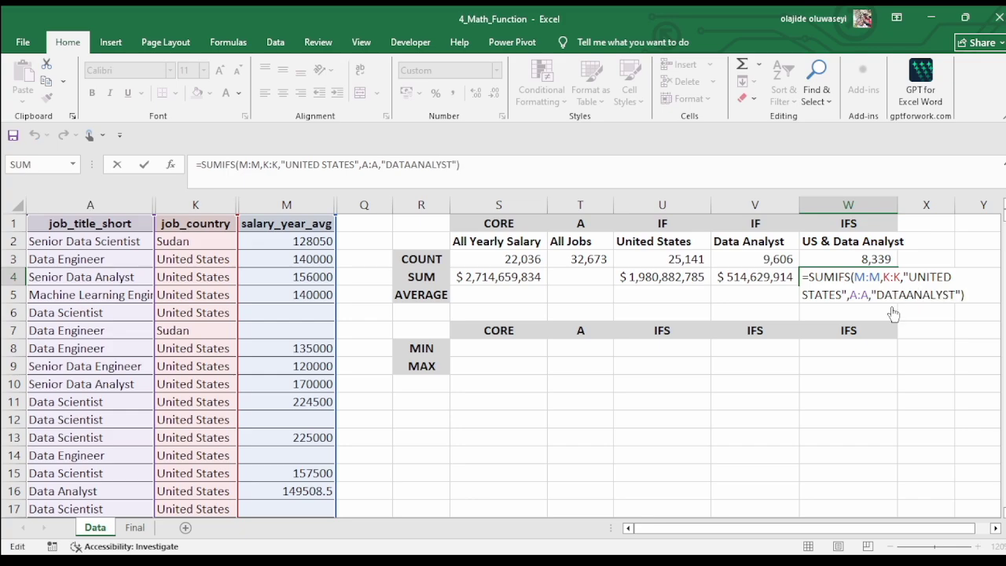
key("Return")
Correct the job title criterion in cell W4's SUMIFS formula to "DATA ANALYST"
double_click(849, 284)
left_click(909, 294)
key("ctrl+Return")
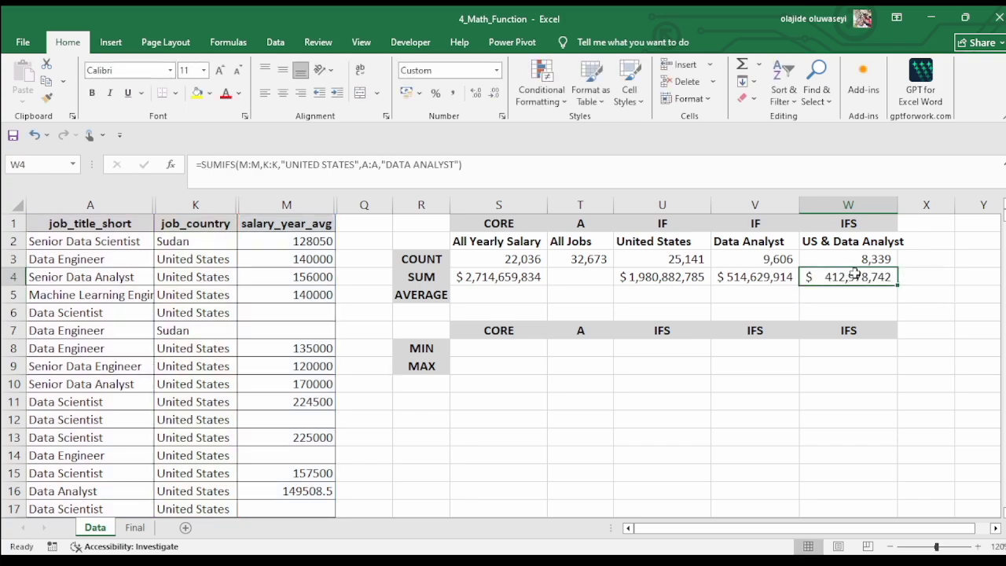
Review the sum range, criteria ranges and criteria of the SUMIFS formula in cell W4
left_click(960, 280)
left_click(883, 280)
double_click(859, 280)
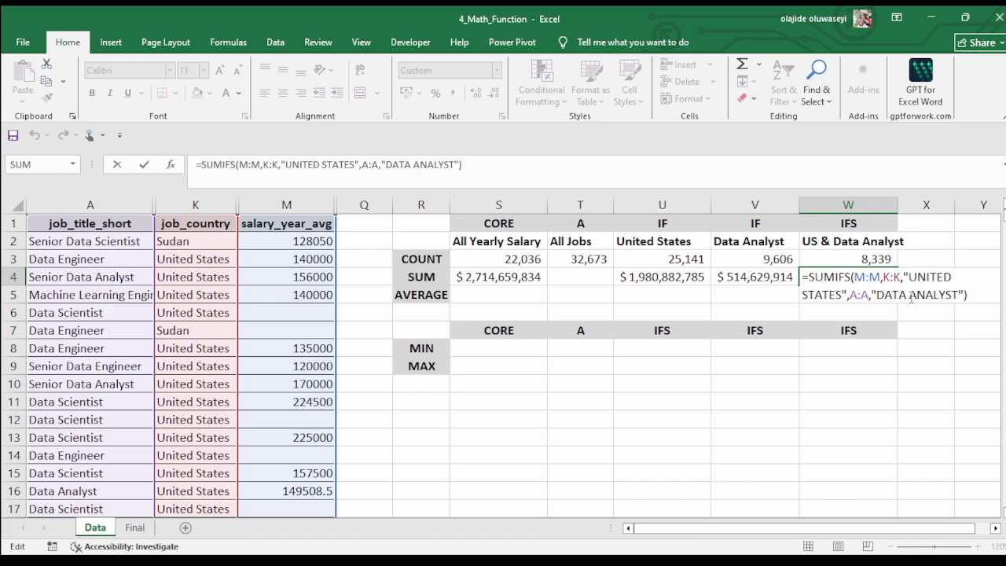
key("Return")
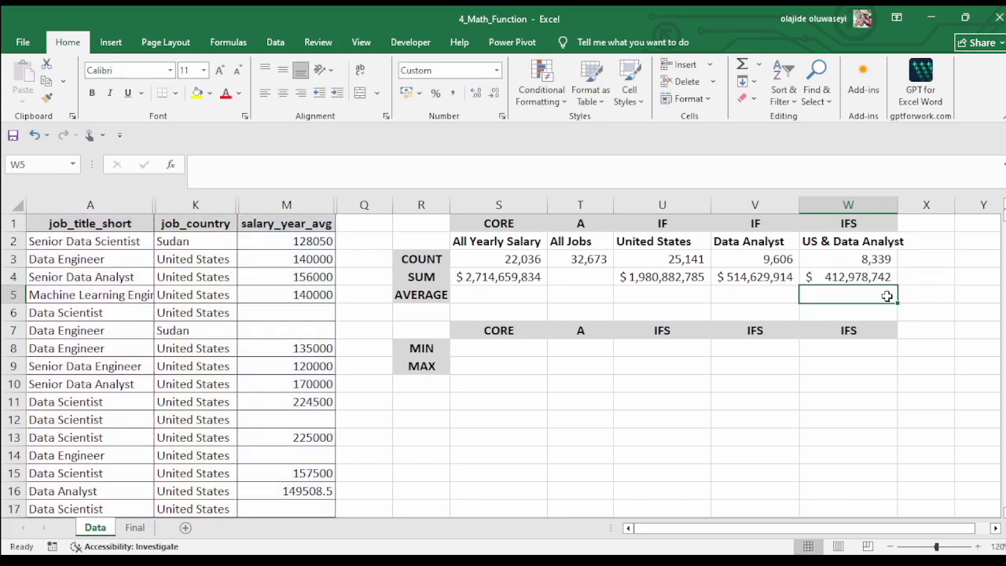
double_click(837, 279)
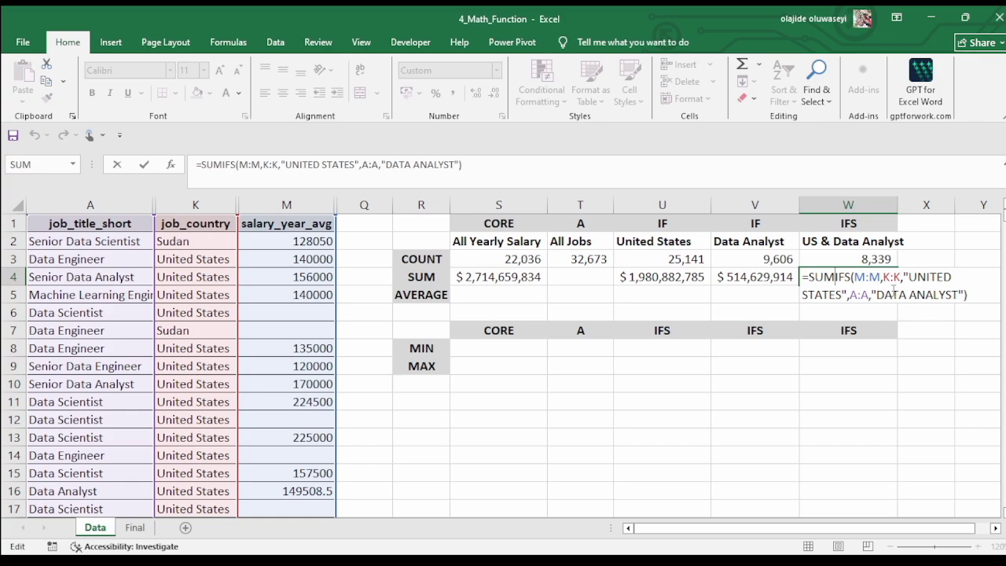
key("Return")
left_click(854, 277)
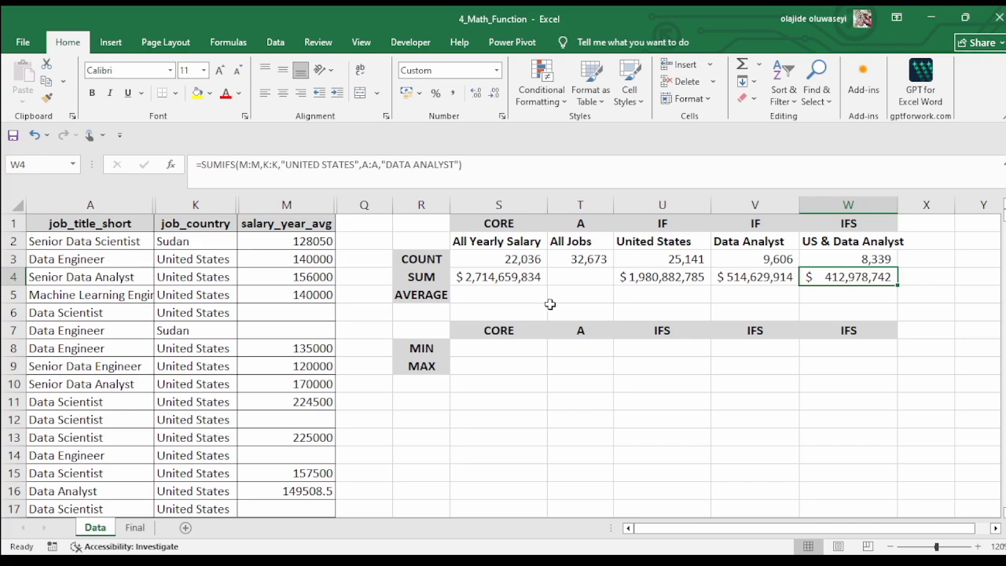
Save the workbook and average all yearly salaries in cell S5 with the formula =AVERAGE(M:M)
left_click(487, 290)
key("ctrl+s")
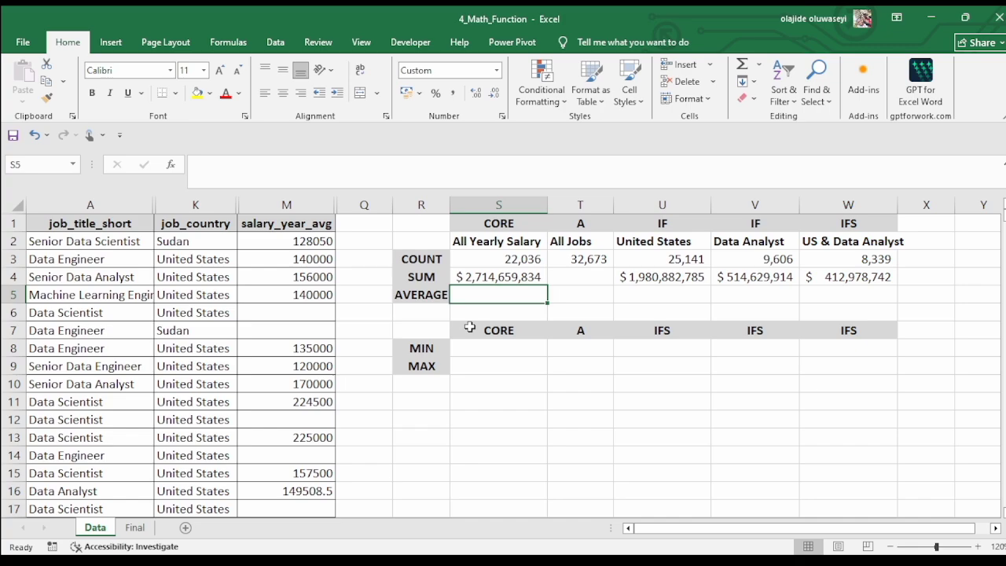
type("=")
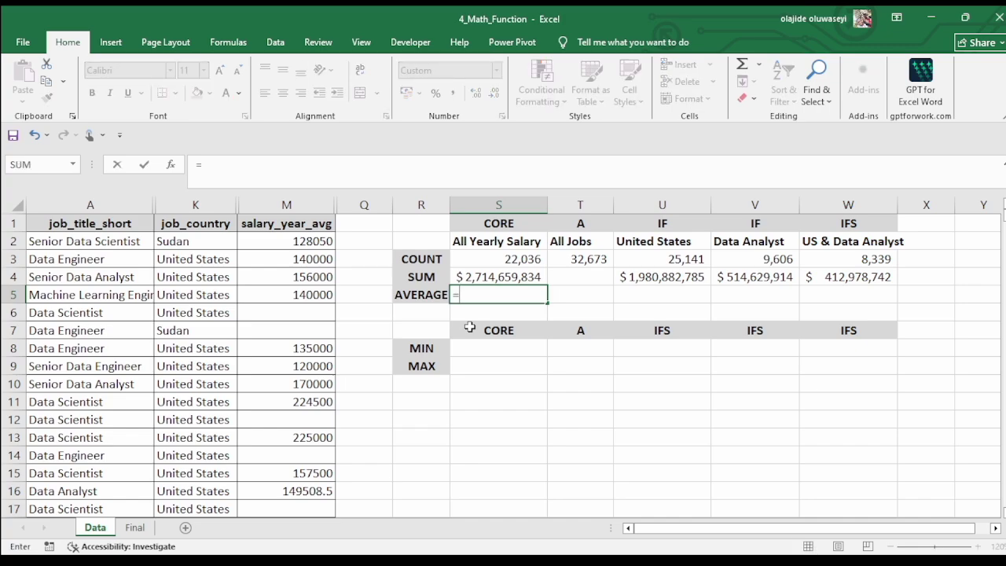
type("AVERAGE(")
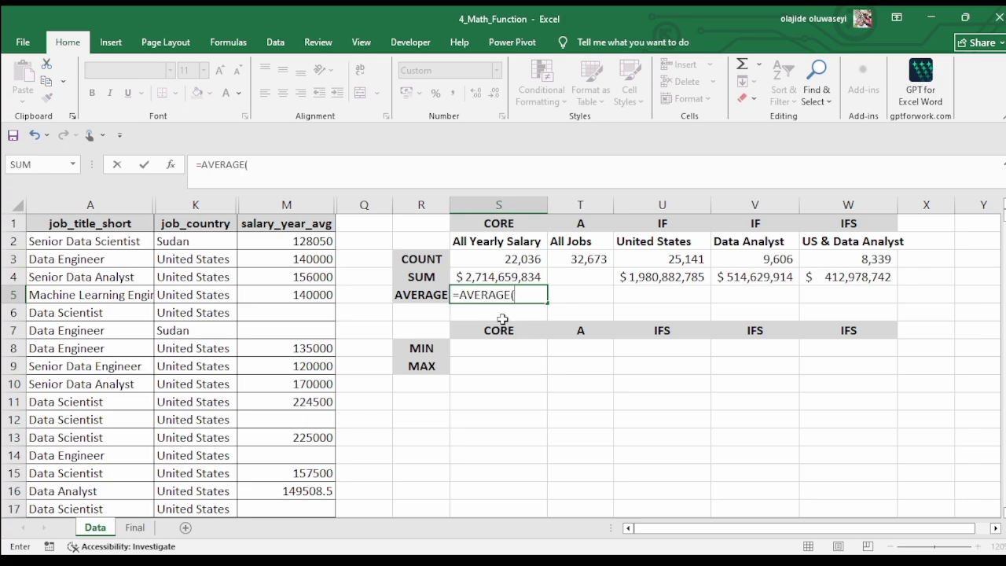
left_click(293, 203)
key("Return")
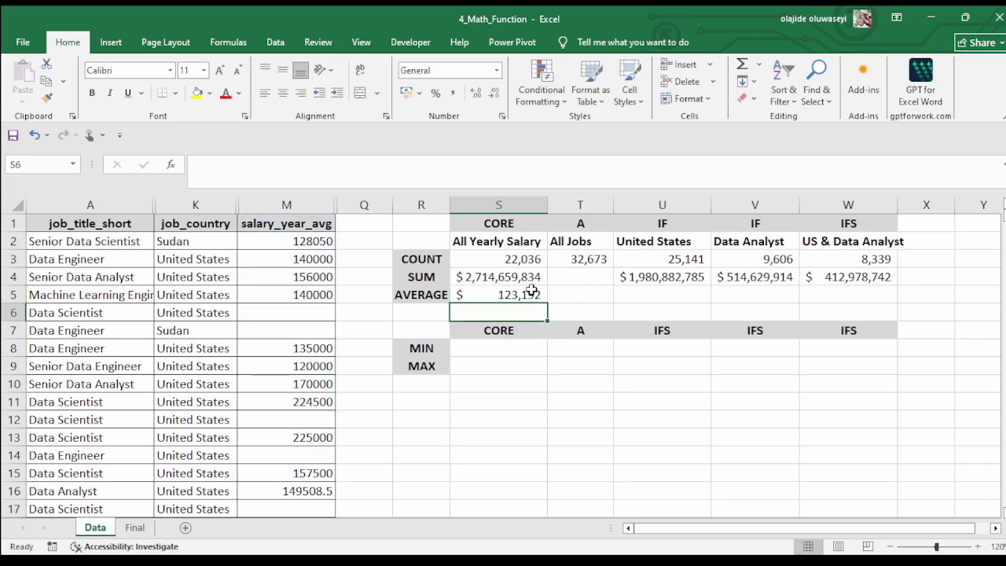
left_click(499, 292)
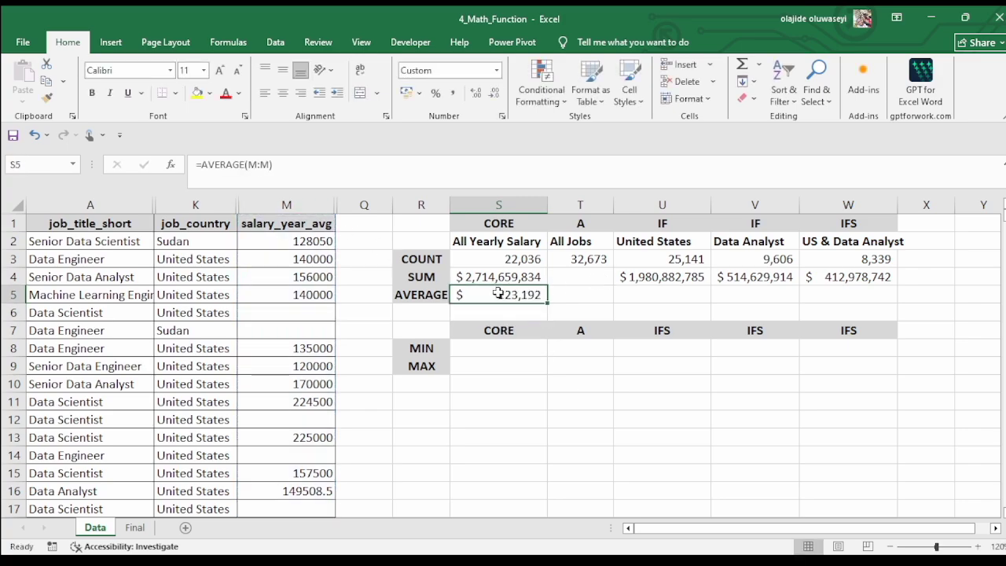
left_click(590, 297)
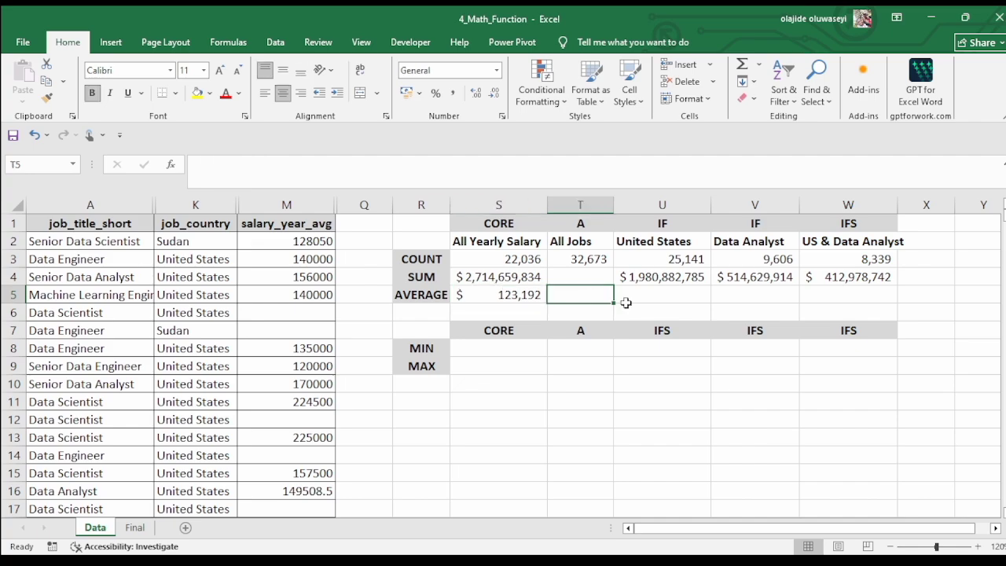
left_click(684, 302)
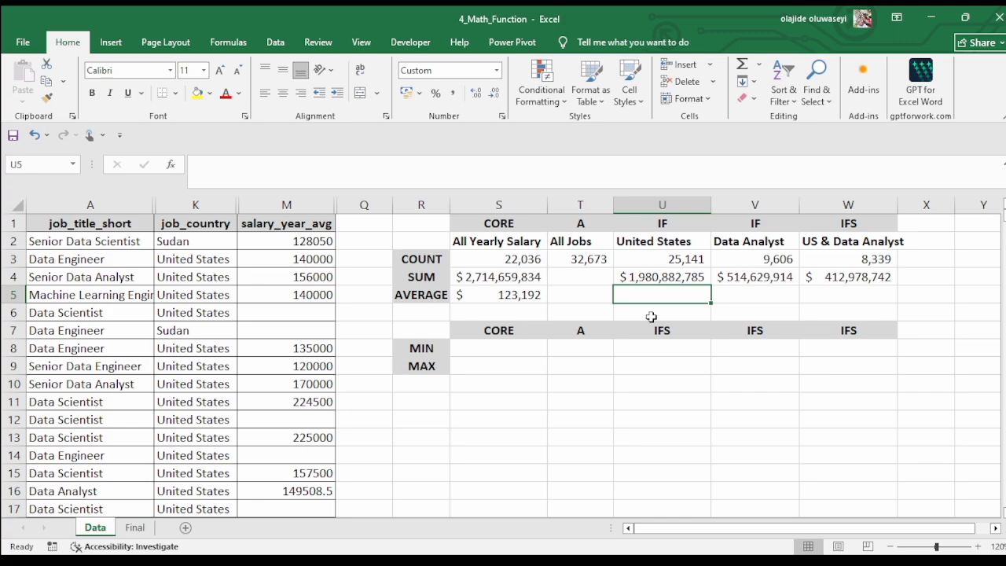
type("=")
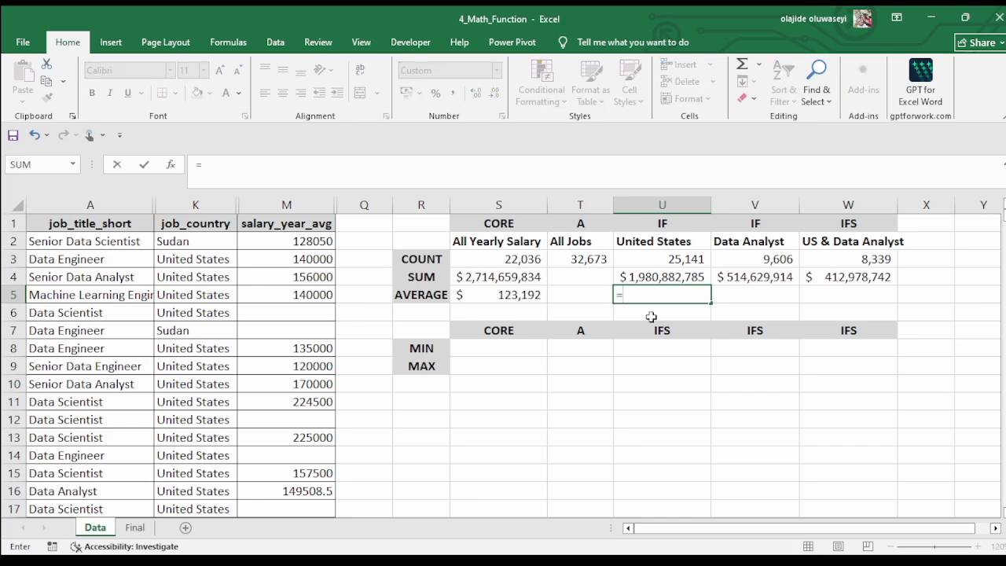
type("VA")
key("BackSpace")
key("BackSpace")
type("AVA")
key("BackSpace")
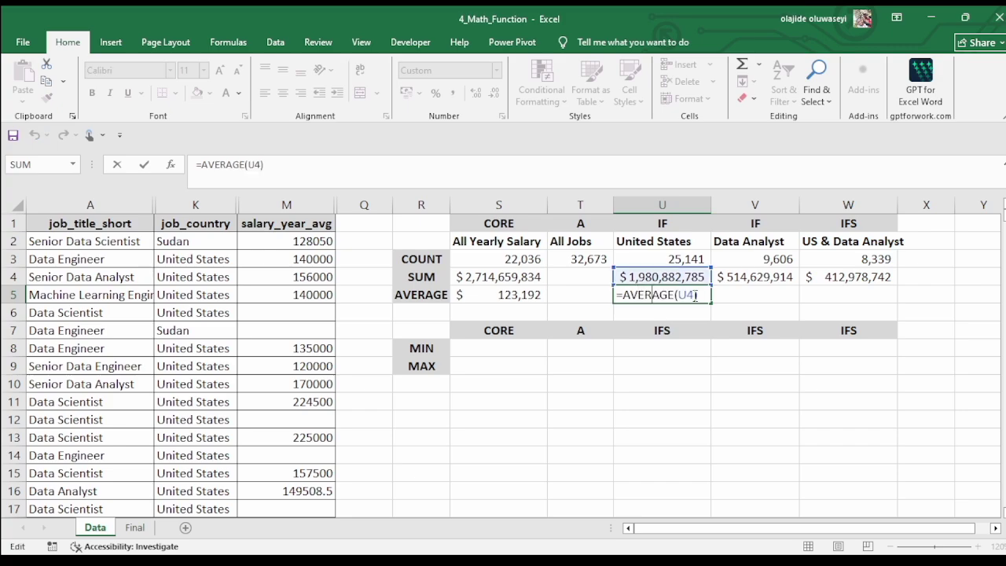
key("Return")
left_click(685, 295)
key("Delete")
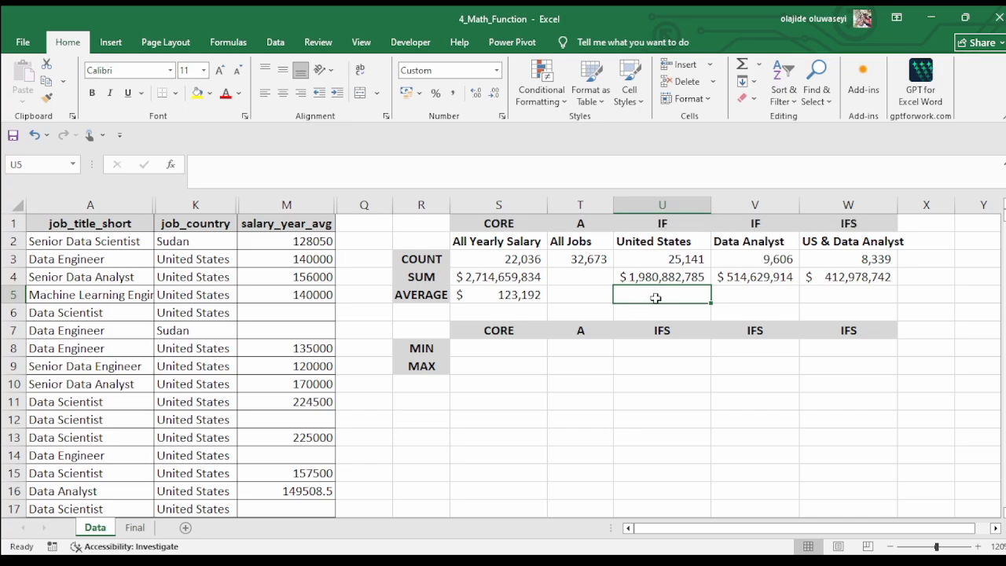
Begin an AVERAGEIF formula in cell U5 with M:M as the range and "UNITED STATES" as the criterion
type("=")
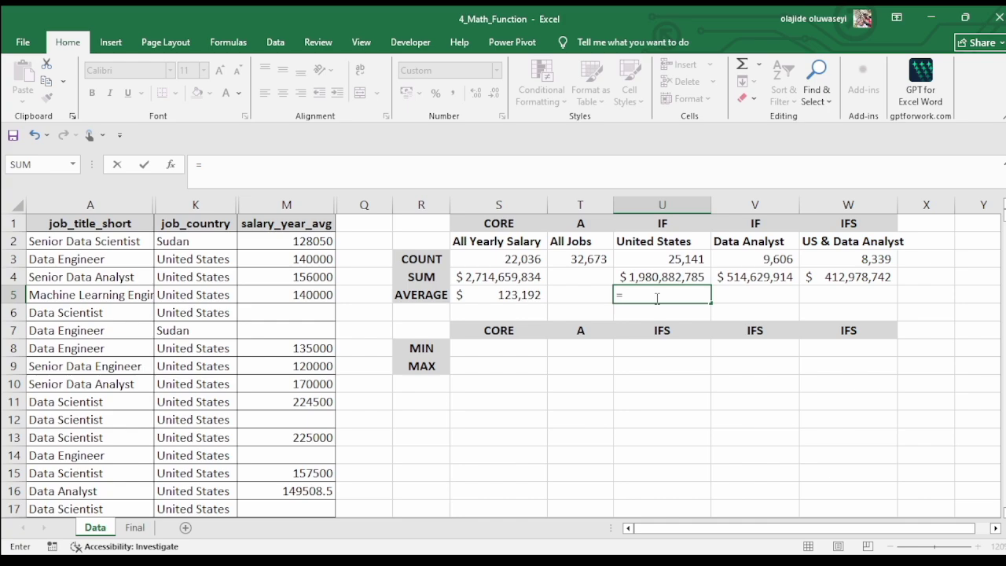
type("AVA")
key("BackSpace")
double_click(680, 349)
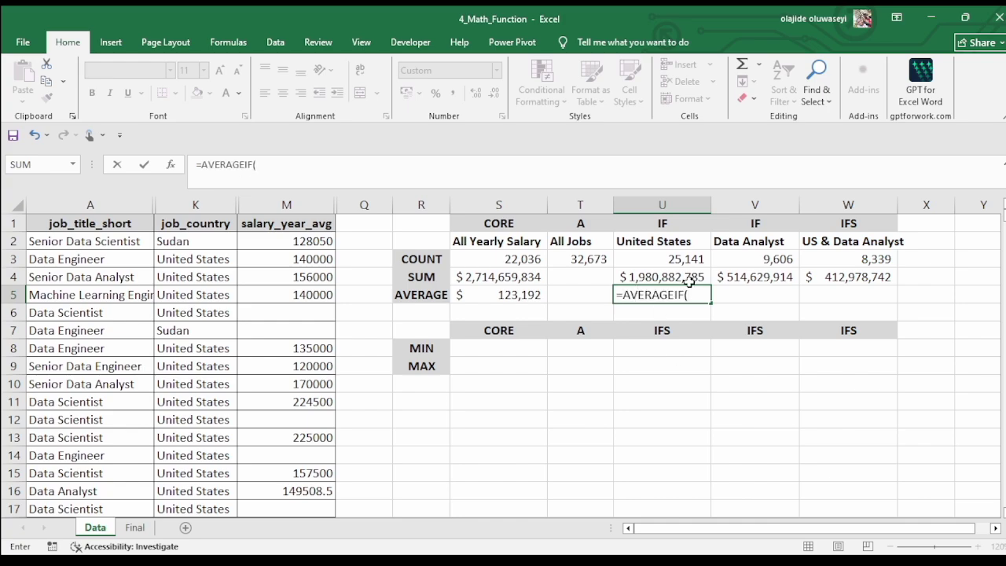
left_click(287, 202)
type(",")
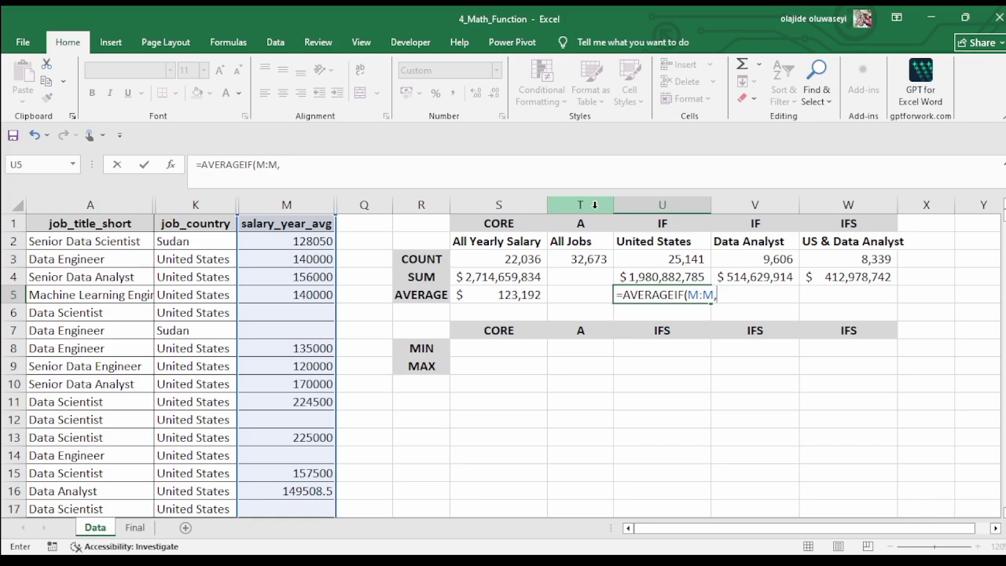
type("\"UNITED STA")
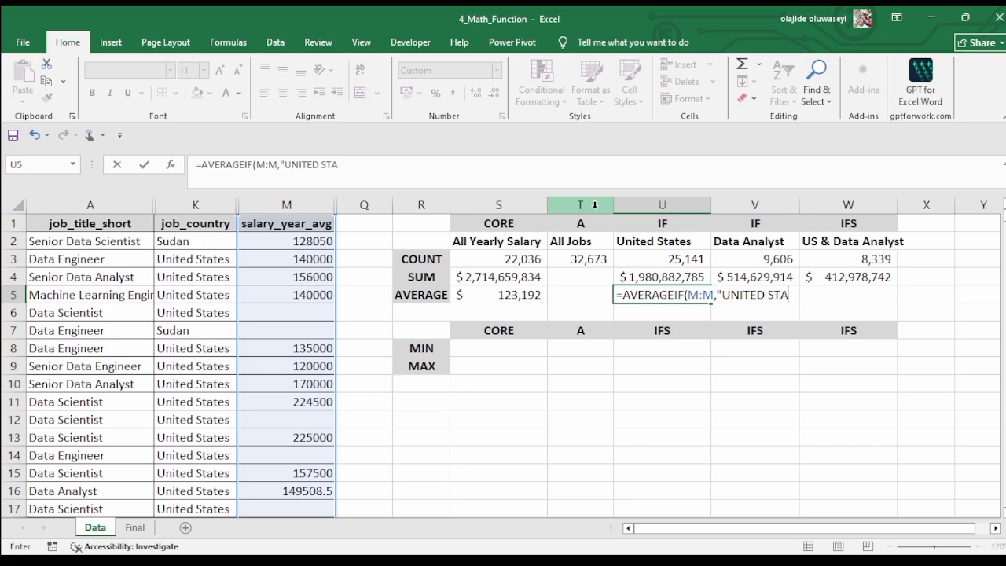
type("TES\"")
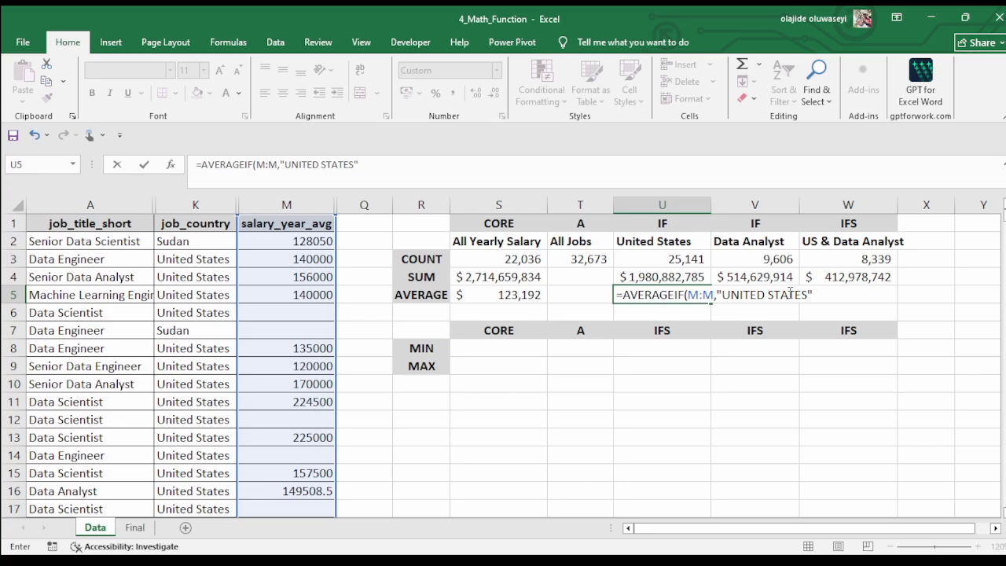
type(",")
Replace the criteria range in U5's formula with K:K and complete it as =AVERAGEIF(K:K,"UNITED STATES",M:M)
left_click(712, 294)
key("BackSpace")
key("BackSpace")
key("BackSpace")
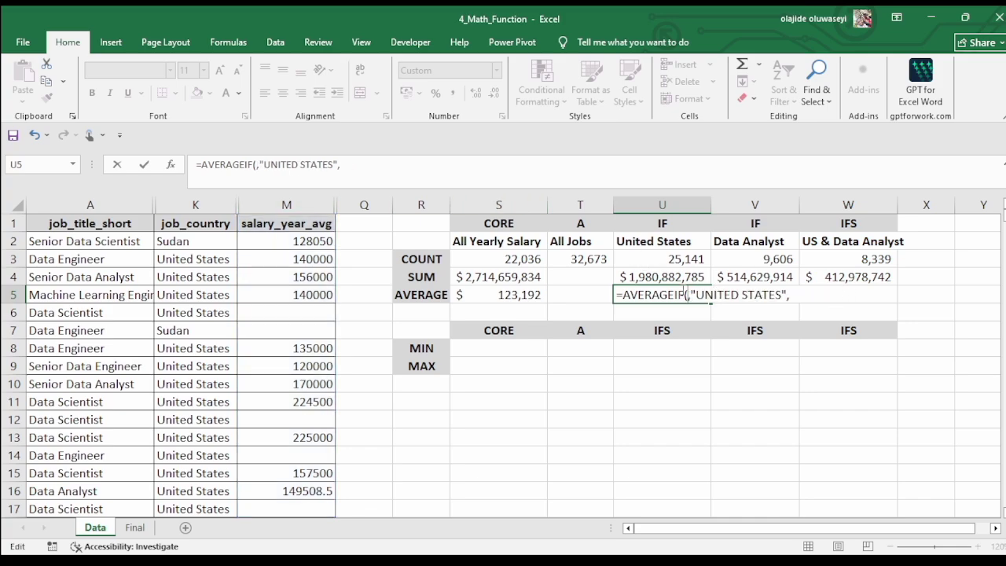
left_click(198, 205)
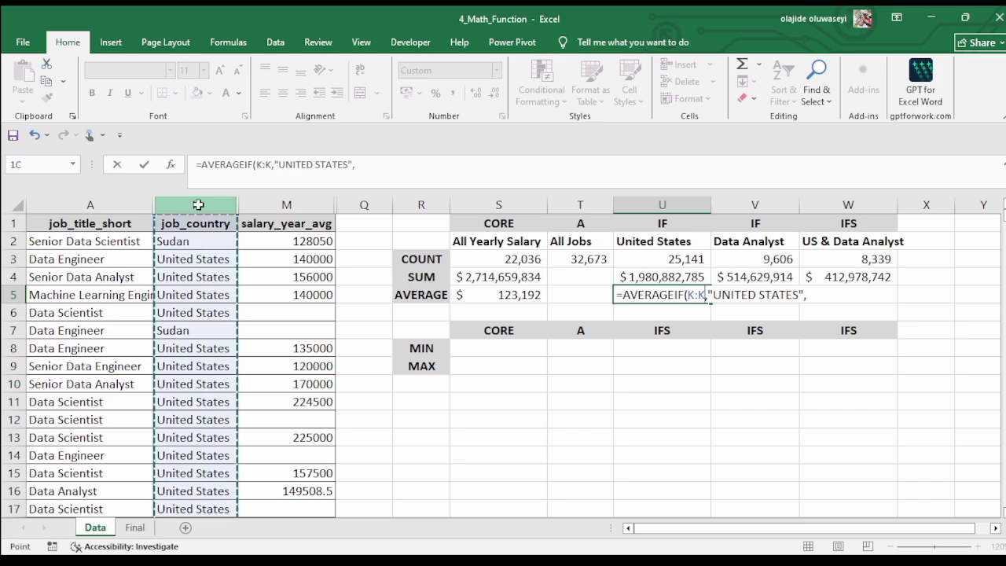
left_click(807, 295)
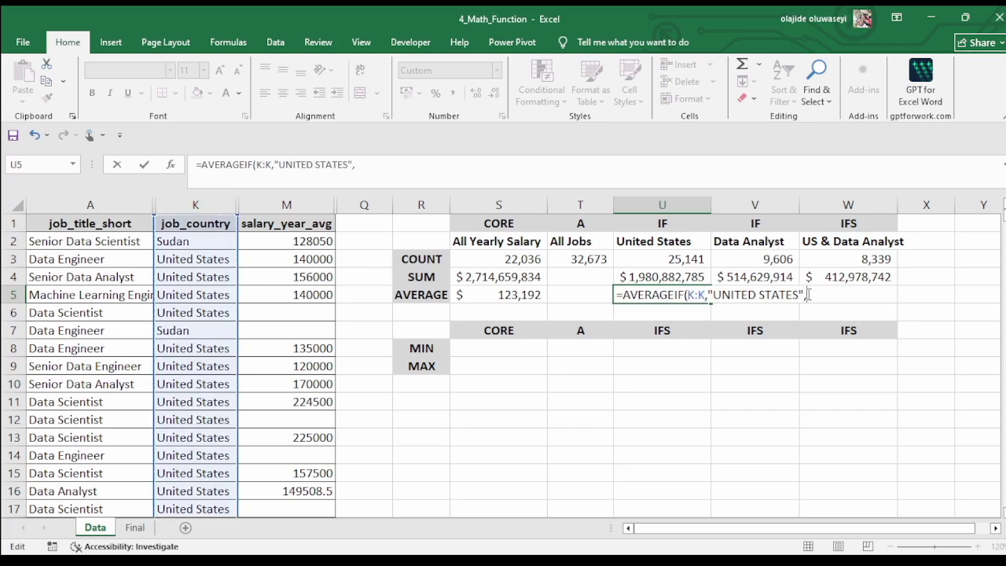
left_click(270, 204)
key("Return")
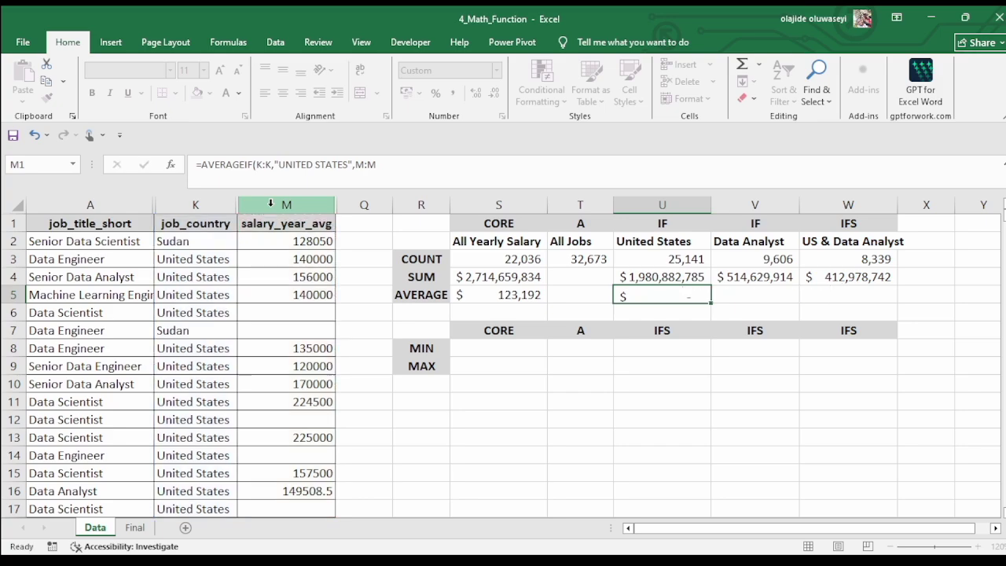
left_click(648, 295)
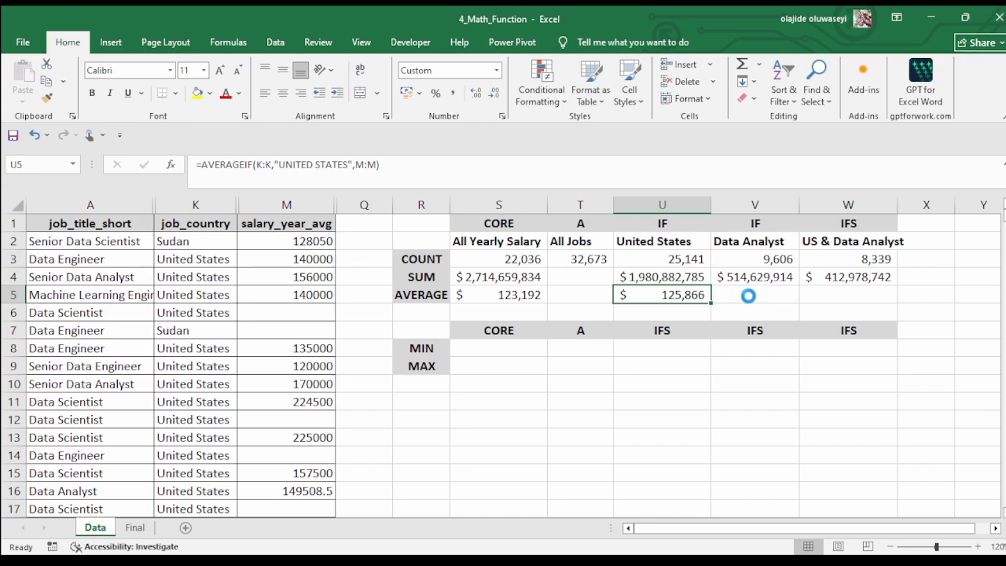
Average the Data Analyst salaries in cell V5 with the formula =AVERAGEIF(A:A,"DATA ANALYST",M:M)
left_click(749, 295)
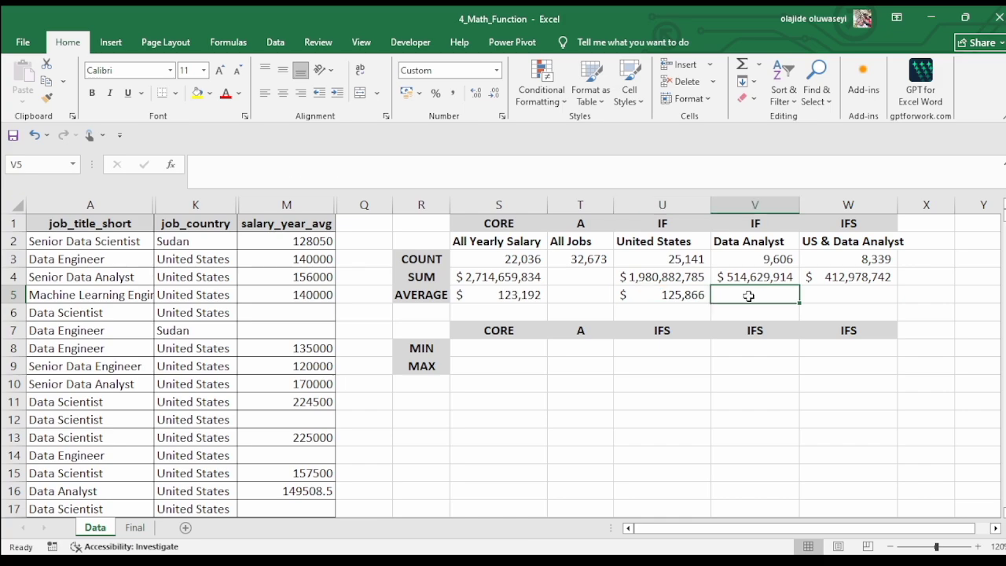
type("=")
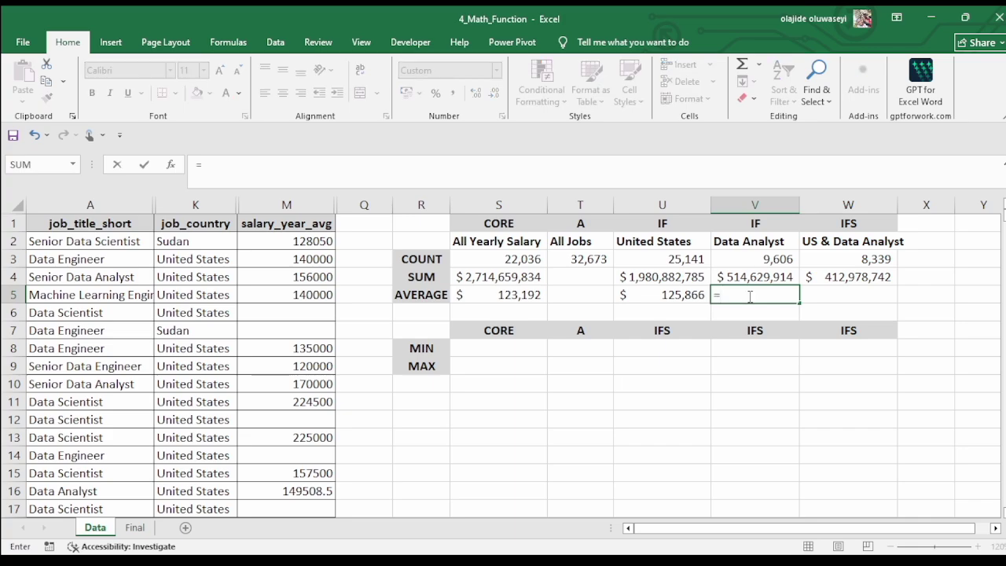
type("AVERAGEIF(")
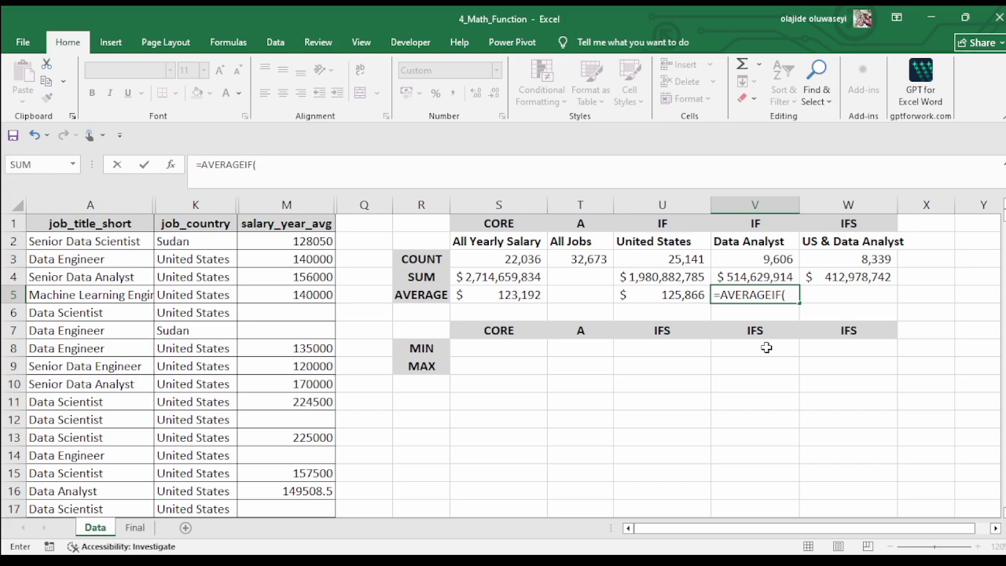
left_click(72, 206)
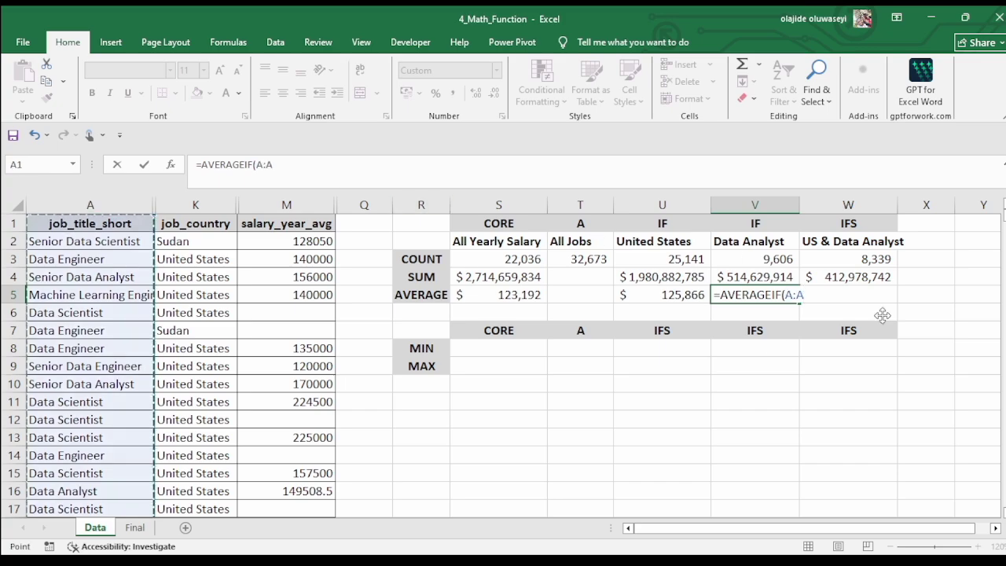
type(",")
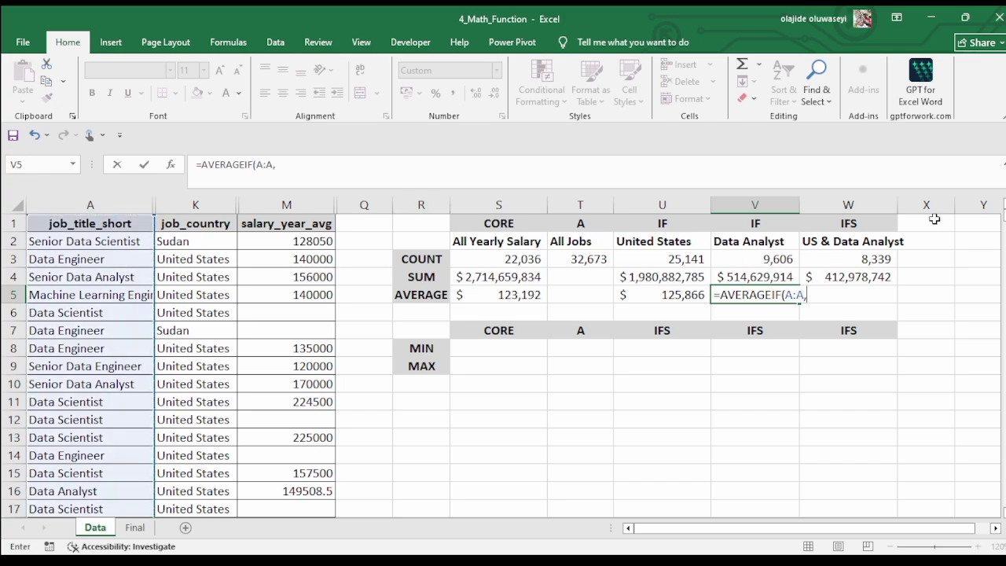
type("\"")
type("ADA")
key("BackSpace")
key("BackSpace")
key("BackSpace")
type("DATA ANA")
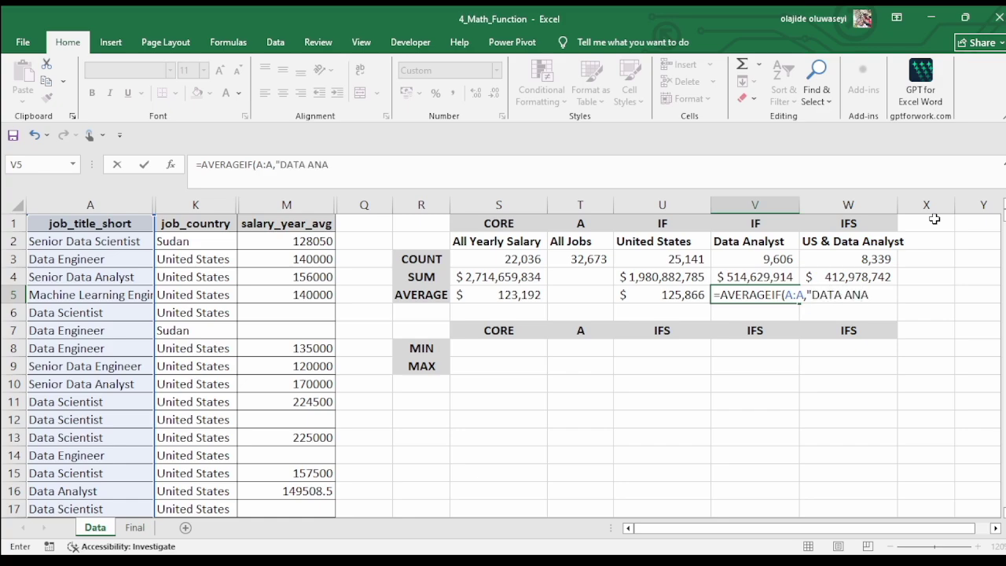
type("LYST\",")
left_click(287, 202)
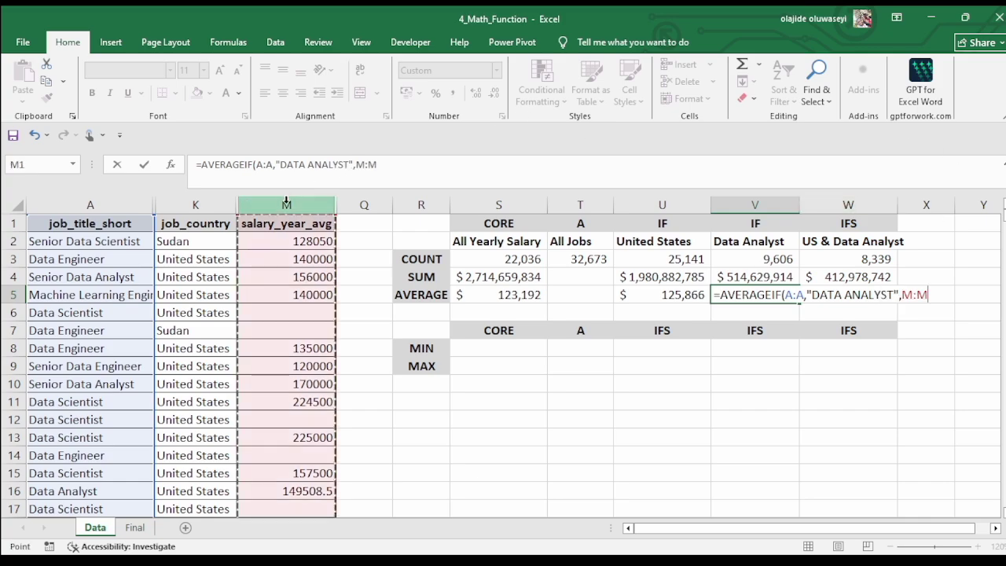
key("Return")
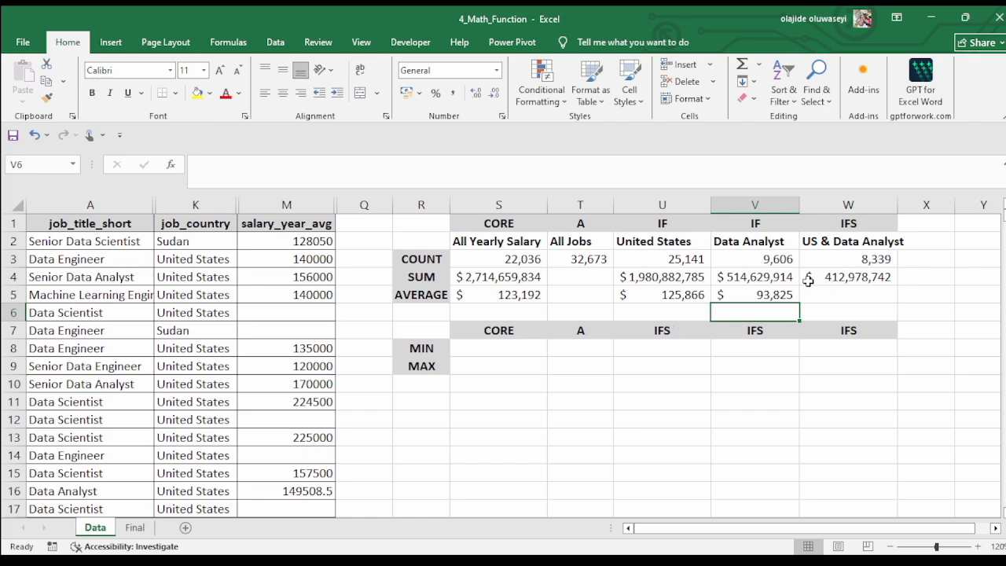
Save the workbook and begin an AVERAGEIFS formula in cell W5 with average range M:M and first criteria range K:K
left_click(822, 292)
key("ctrl+s")
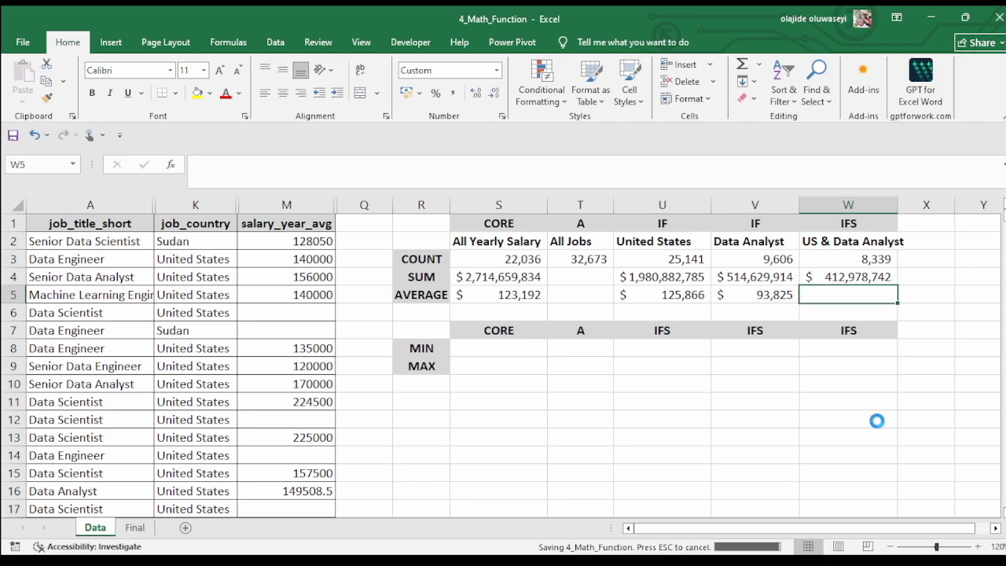
type("=")
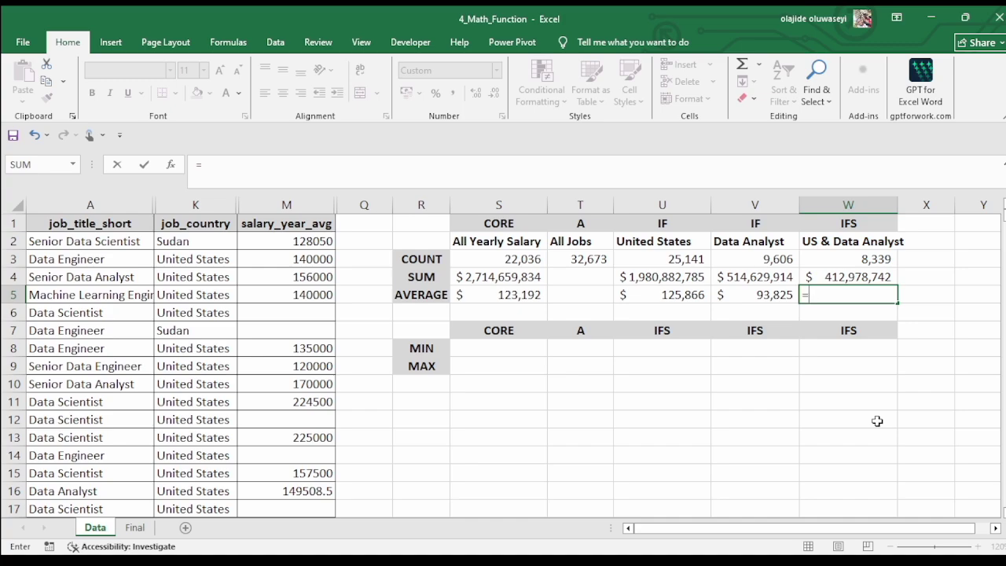
type("=AVA")
key("BackSpace")
type("ERAGE")
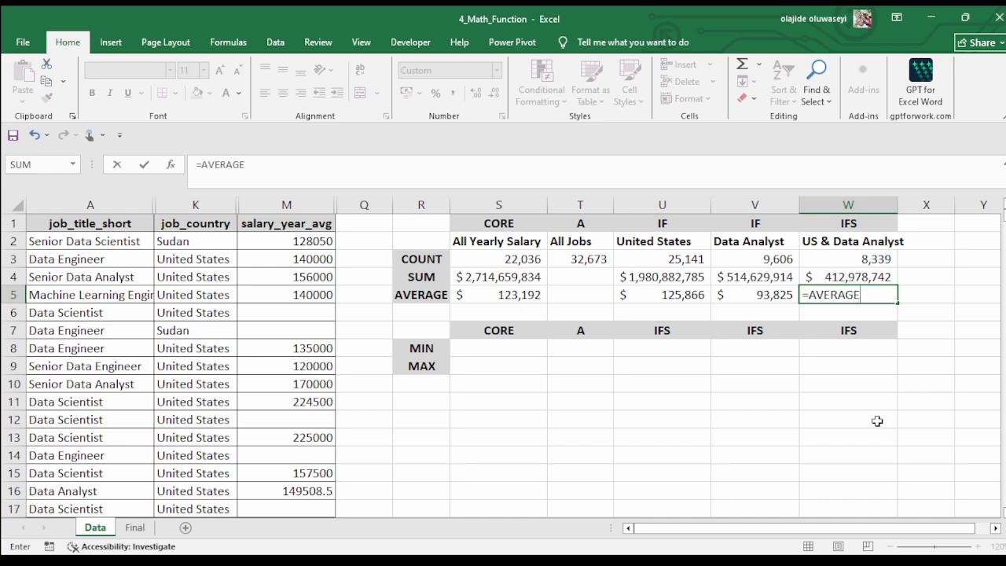
type("IFD")
type("(")
left_click(287, 205)
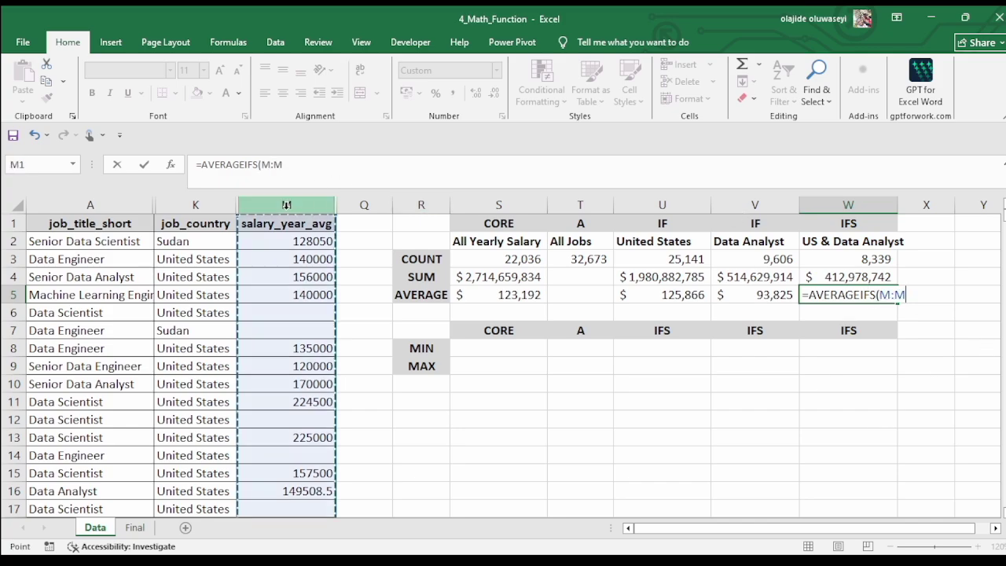
type(",")
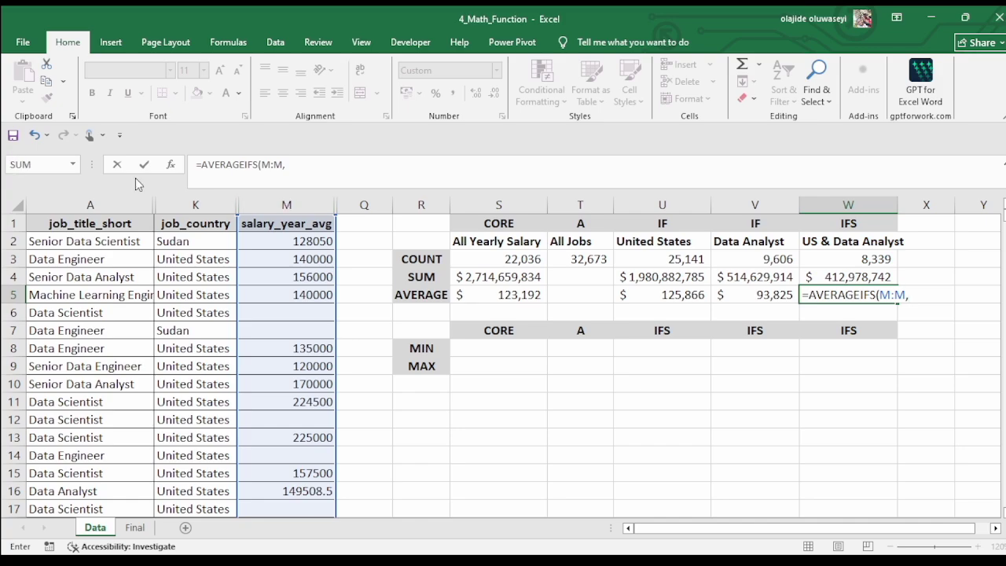
left_click(206, 203)
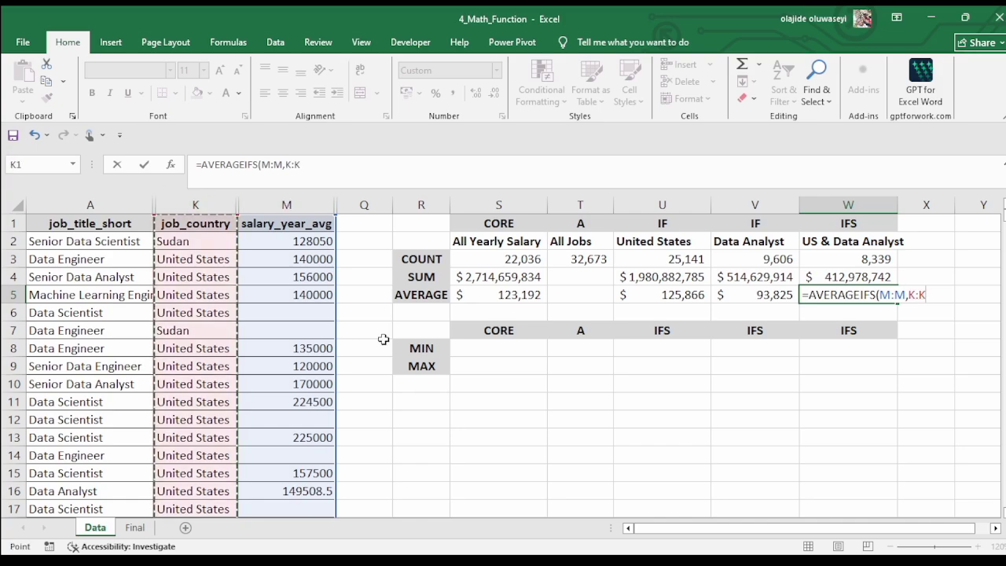
type(",")
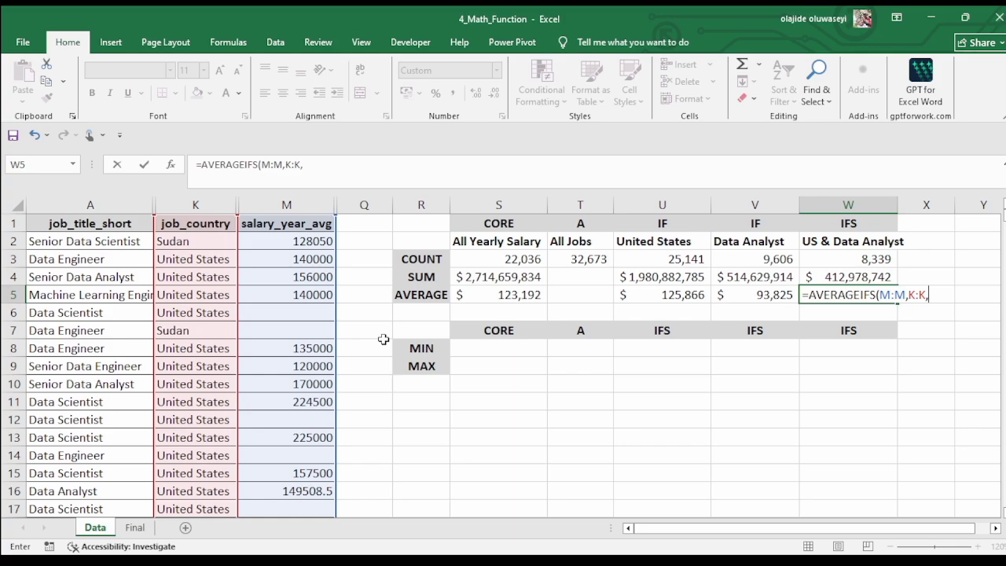
Enter "UNITED STATES" in quotation marks as the country criterion of the AVERAGEIFS formula in W5
type("UNITED")
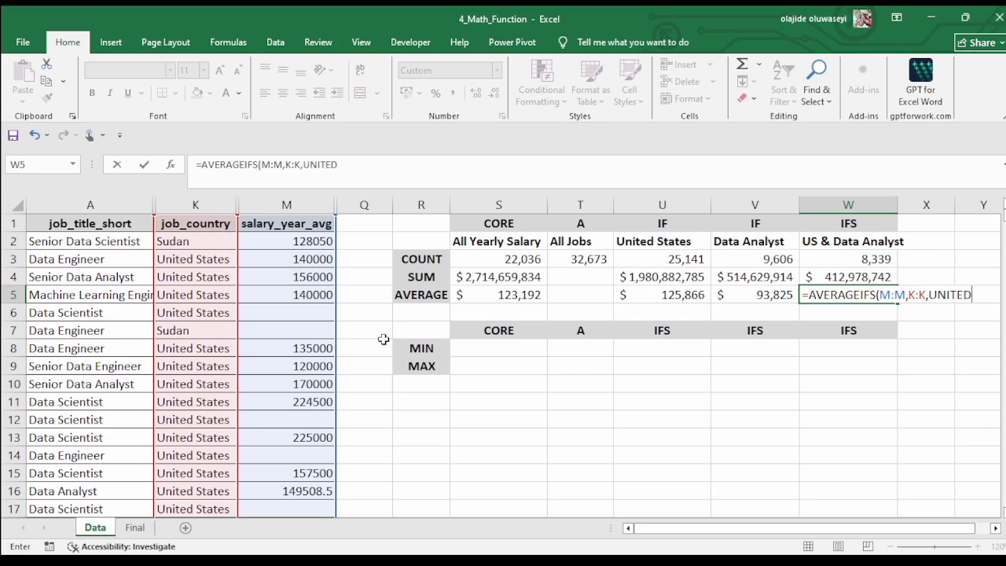
key("BackSpace")
key("BackSpace")
key("BackSpace")
key("BackSpace")
key("BackSpace")
key("BackSpace")
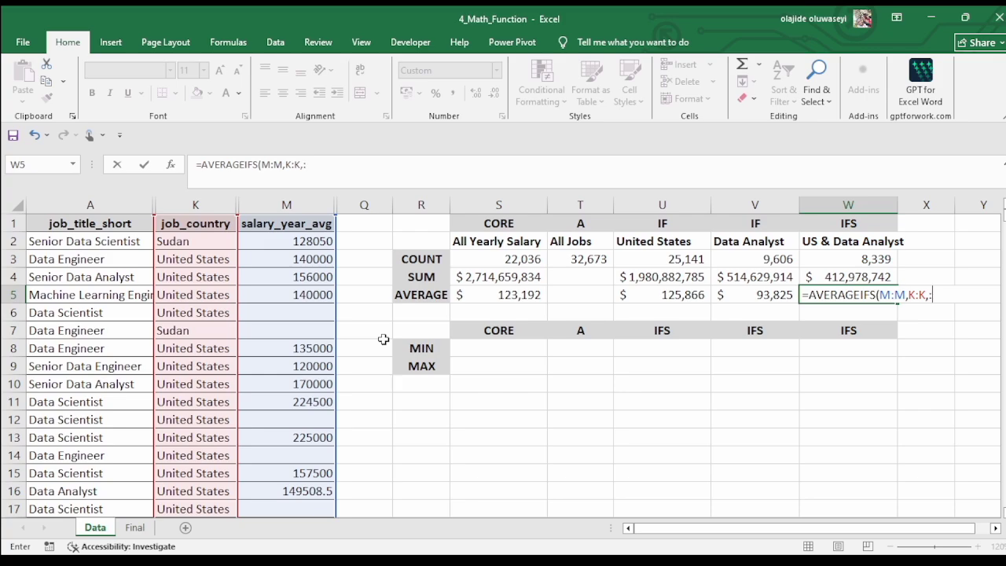
type(":")
key("BackSpace")
type("\"UNIT")
key("BackSpace")
key("BackSpace")
key("BackSpace")
type("NITED STATE")
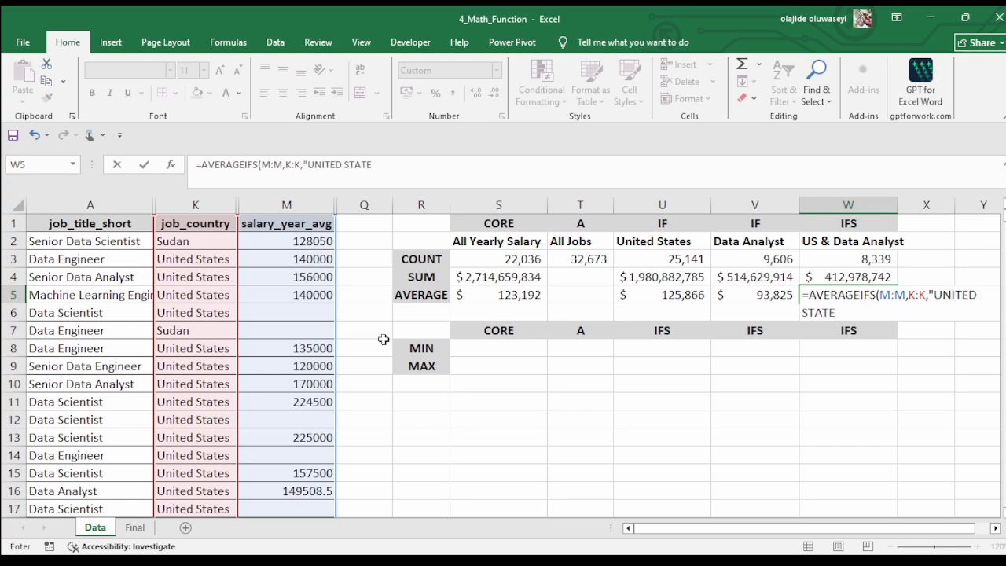
type("S\",")
Complete W5's AVERAGEIFS formula with the second criteria range A:A and the criterion "DATA ANALYST"
left_click(63, 206)
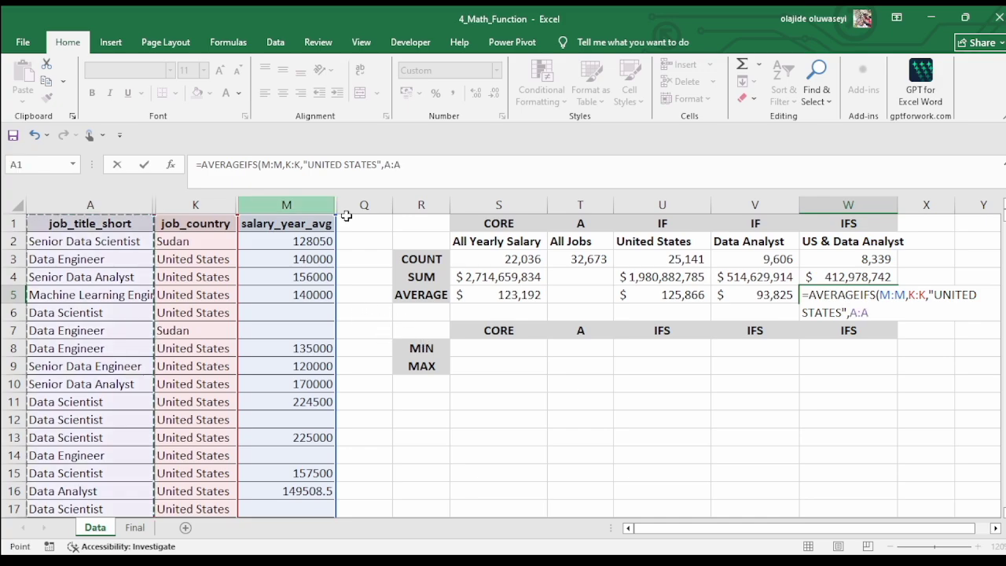
type(",")
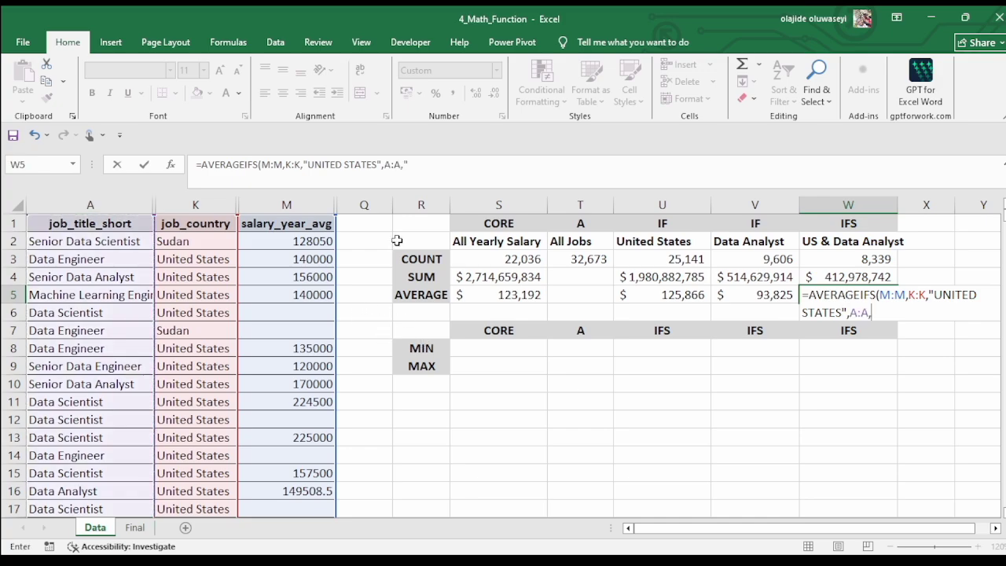
type("\"DATA ANA")
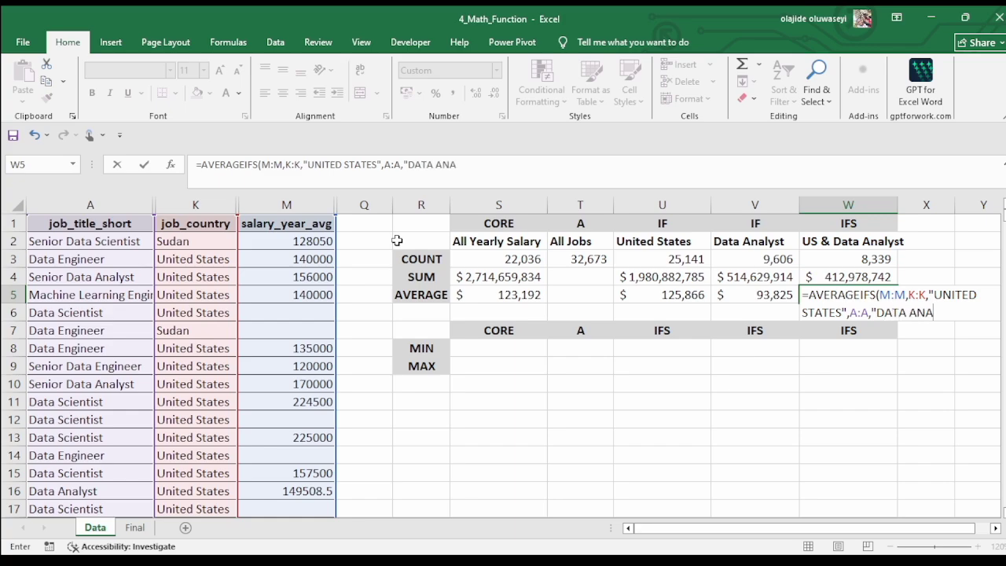
type("LYST\")")
key("Return")
left_click(841, 296)
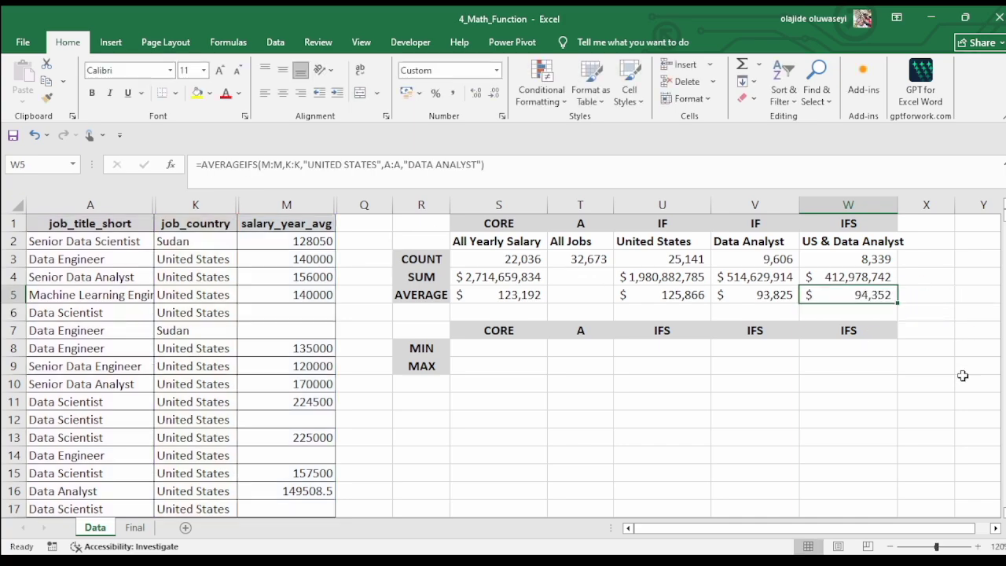
Save the workbook and select cell S8, the CORE cell of the MIN row
left_click(948, 398)
key("ctrl+s")
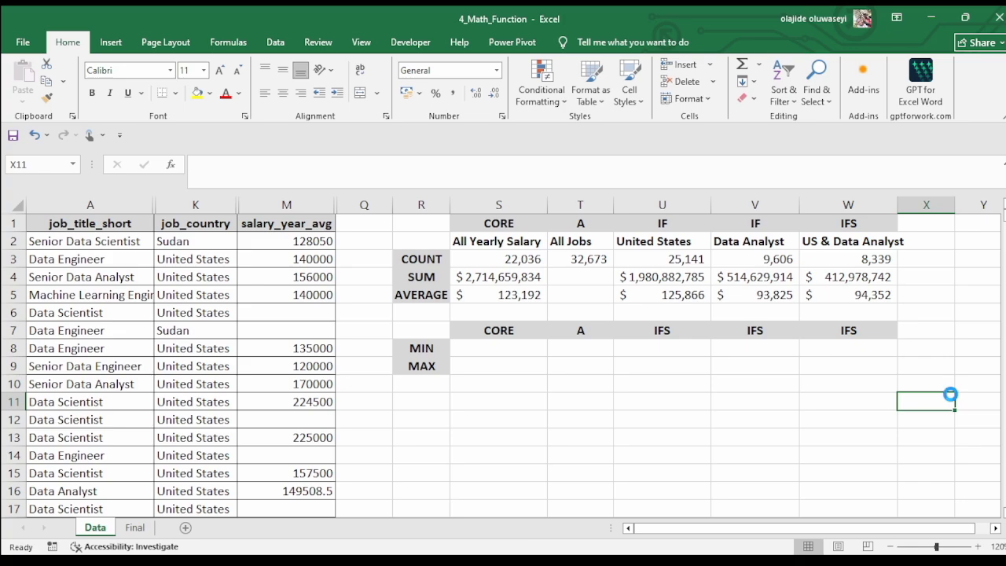
left_click(444, 351)
left_click(428, 366)
left_click(492, 345)
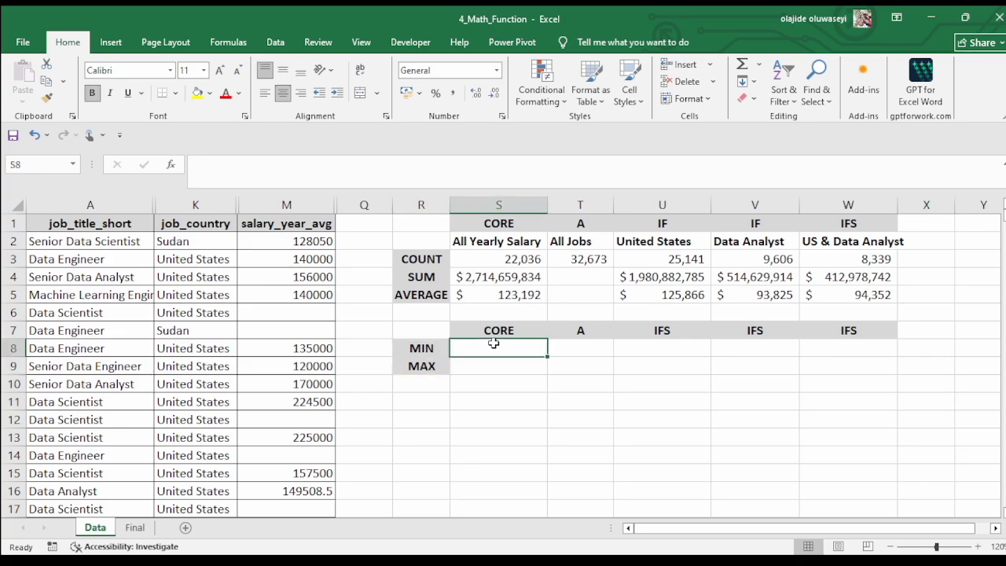
key("ctrl+s")
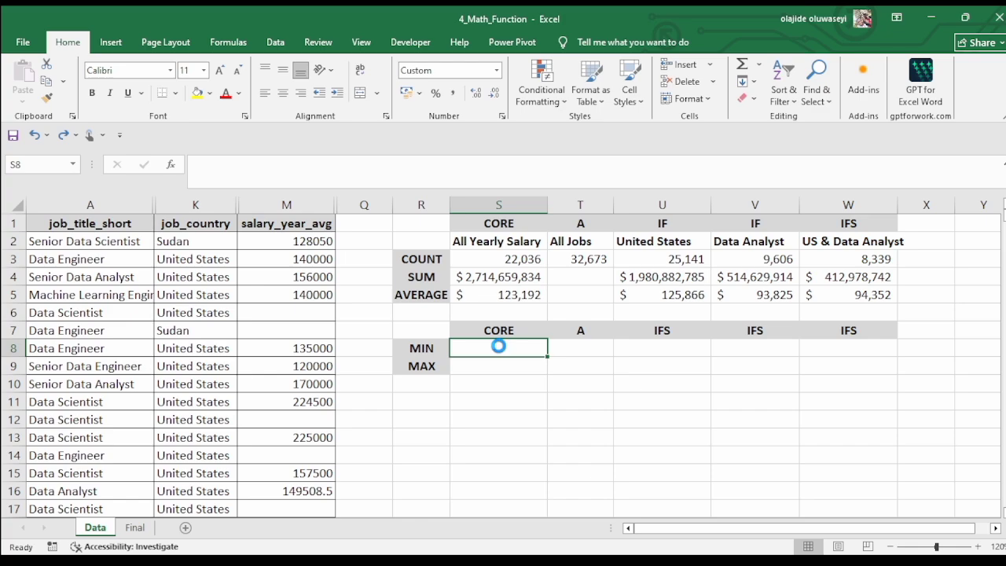
Enter a MIN formula over the salary column M:M in cell S8, the CORE cell of the MIN row
type("=MIN")
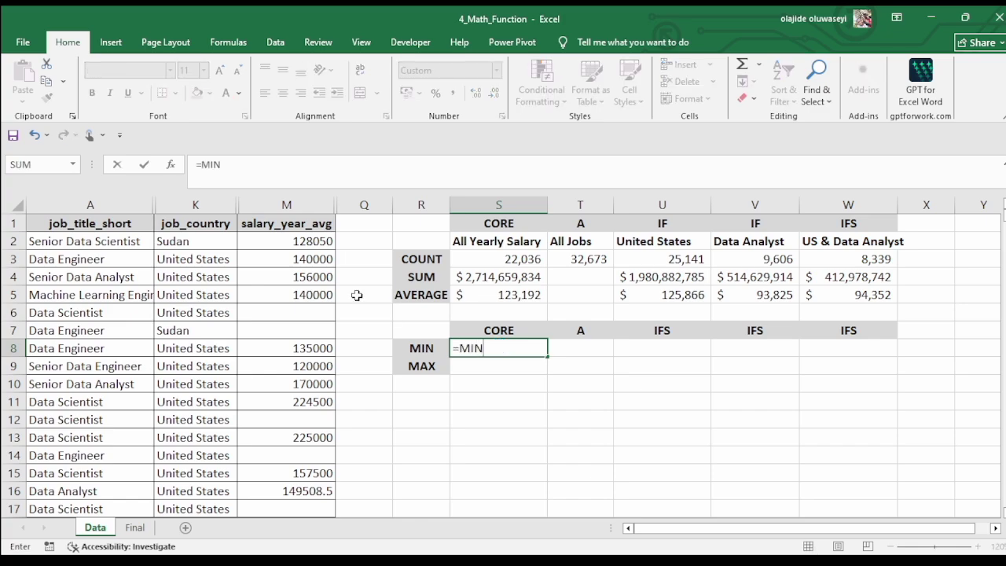
type("(")
left_click(279, 204)
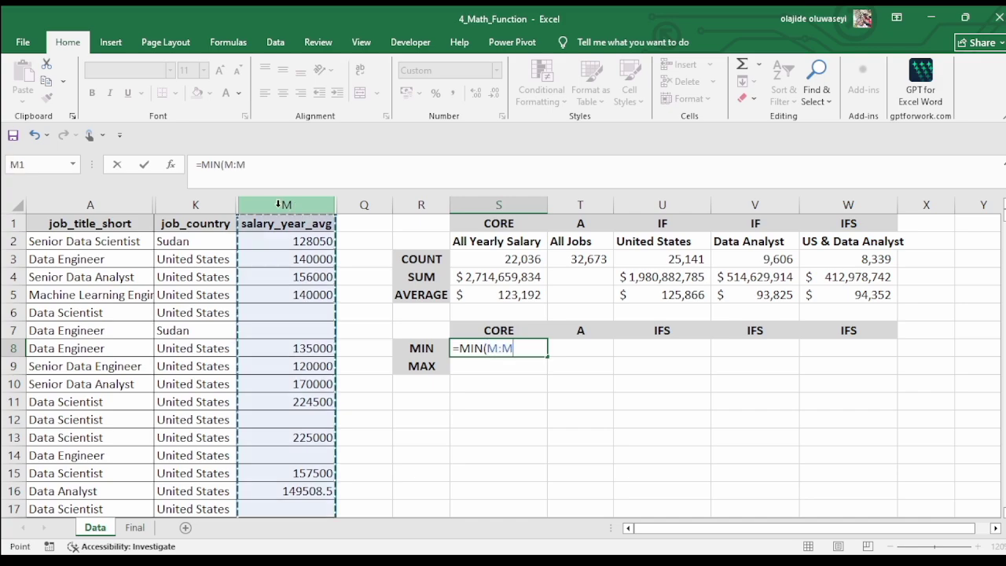
key("Return")
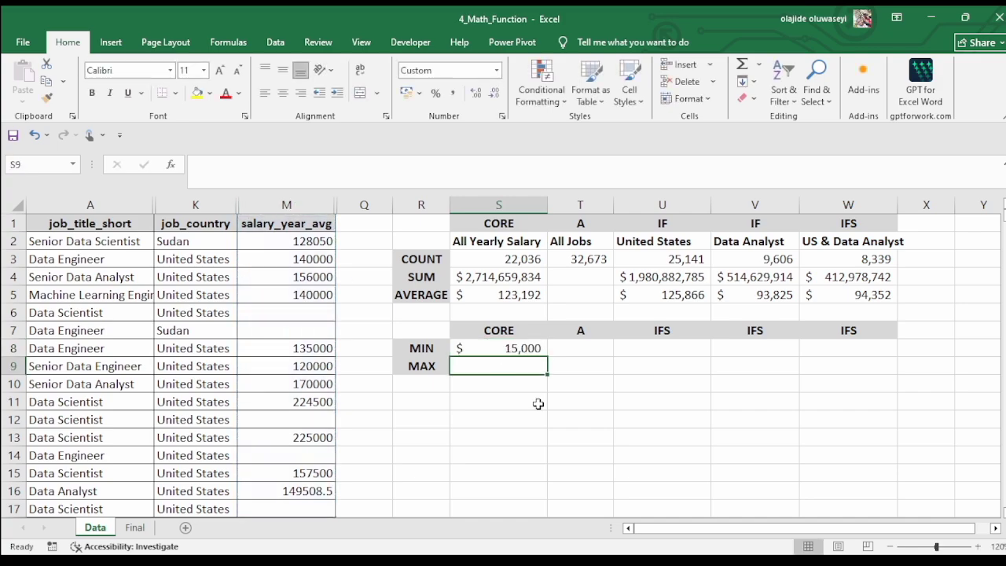
Enter a MAX formula over the salary column M:M in cell S9, the CORE cell of the MAX row
type("=MAX")
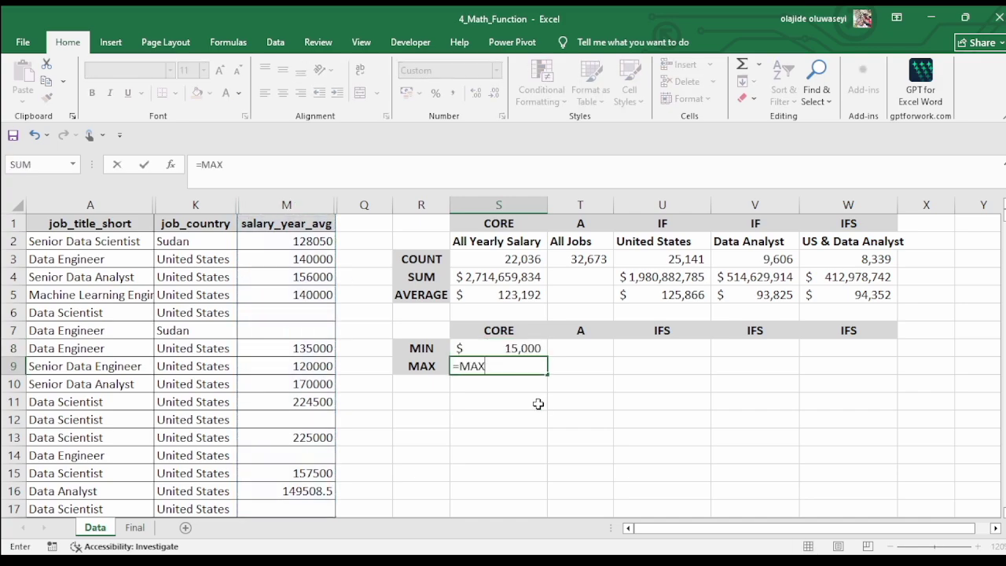
type("(")
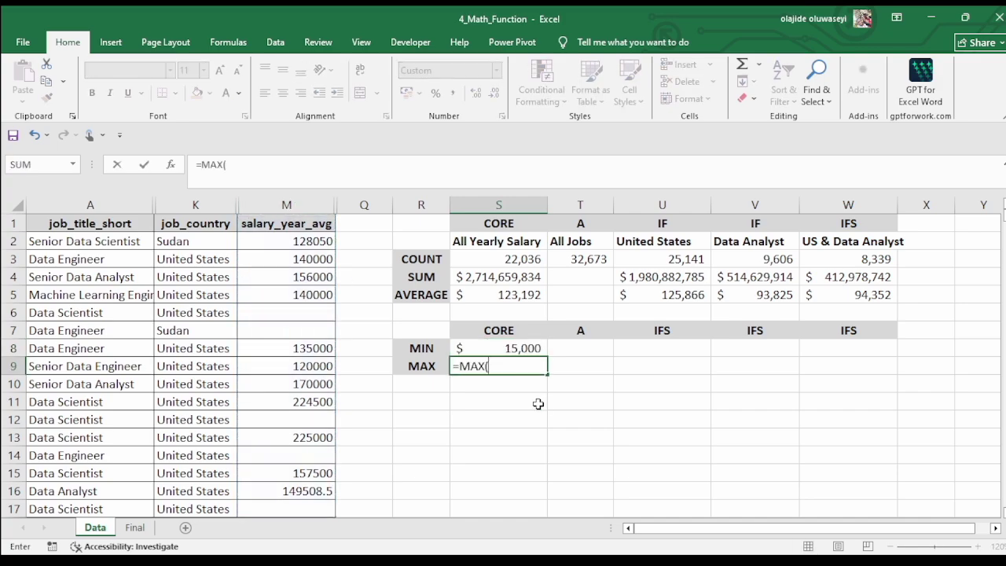
left_click(274, 203)
key("Return")
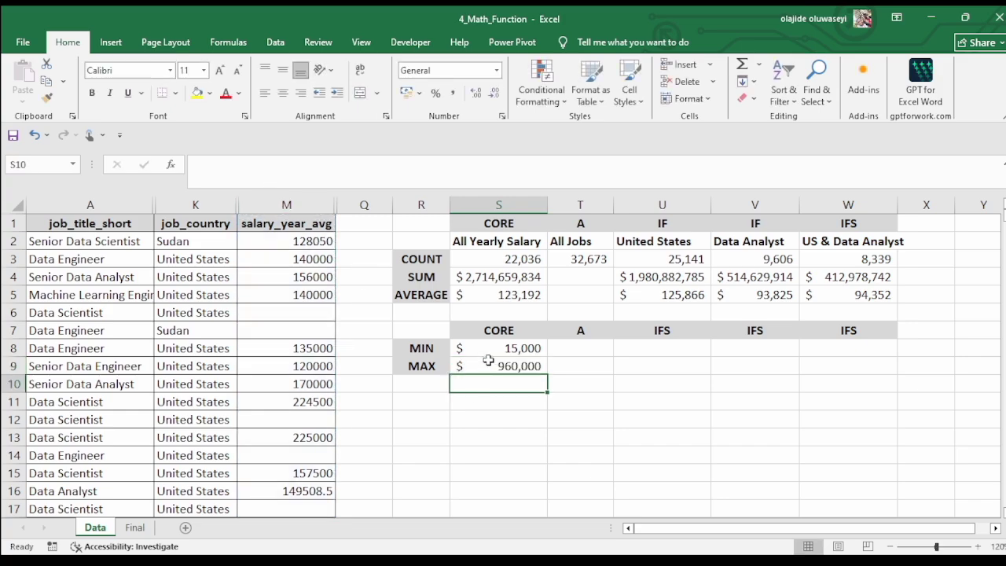
left_click(492, 360)
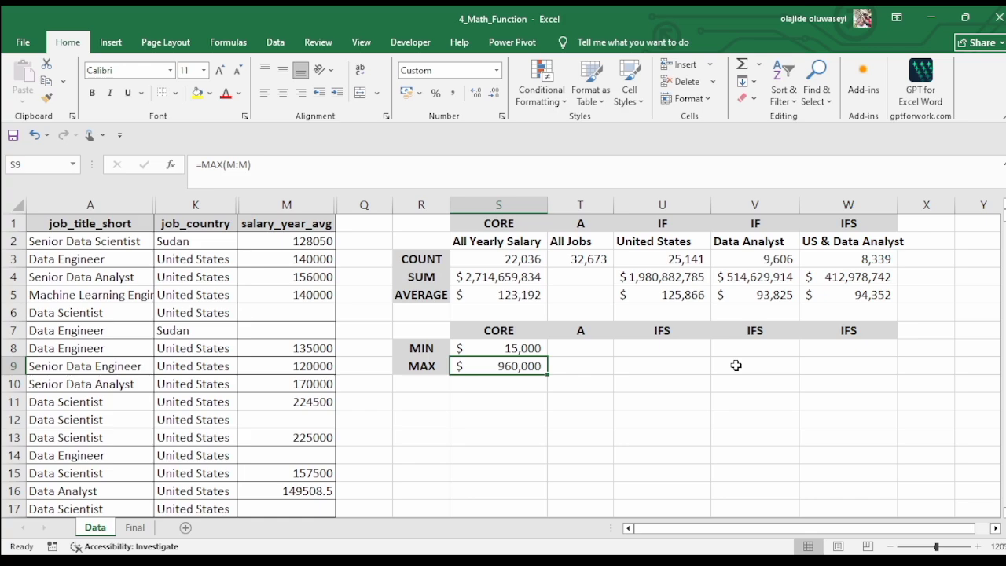
Format the salary_year_avg column M with thousands separators and no decimal places, and save the workbook
left_click(331, 211)
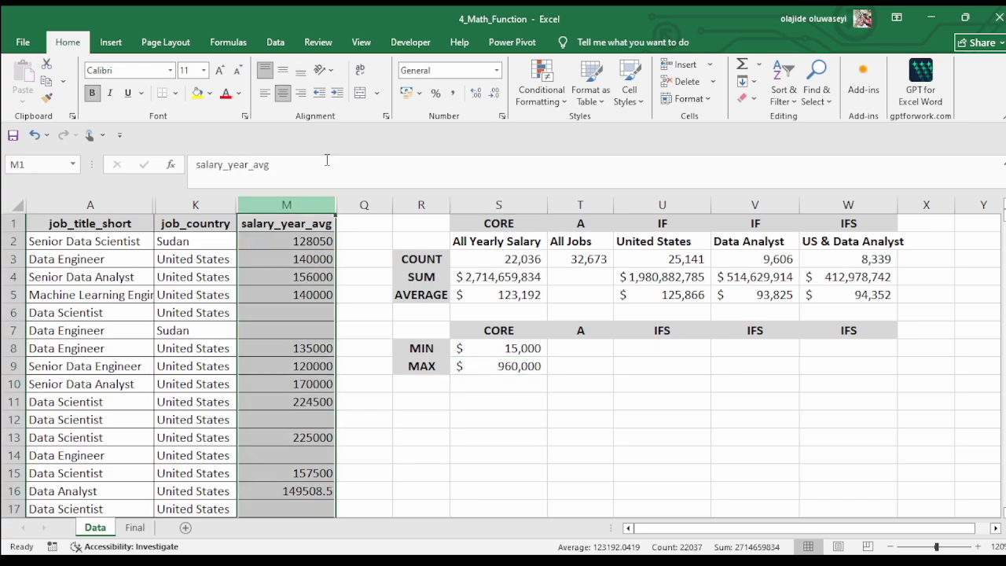
left_click(453, 94)
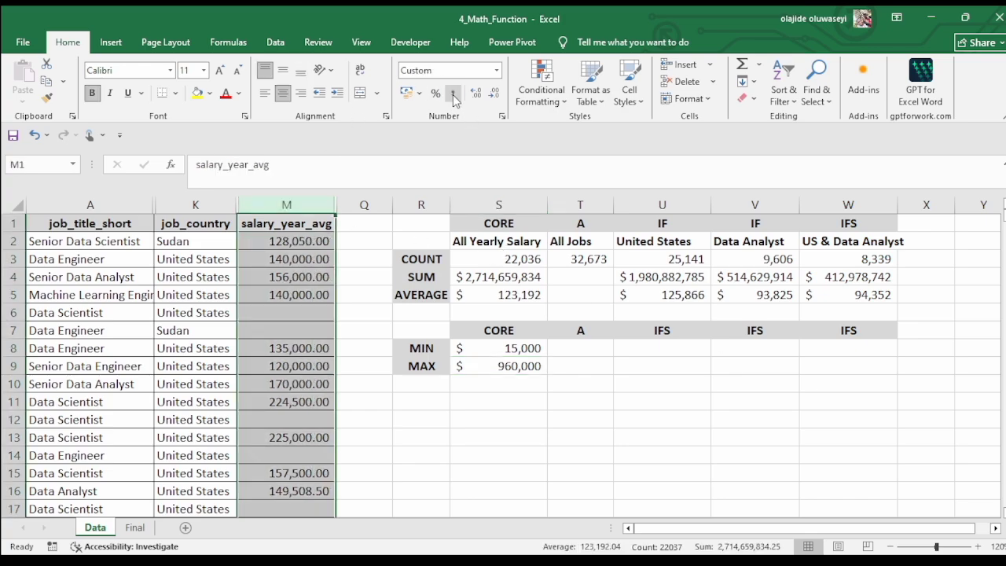
left_click(493, 93)
left_click(494, 94)
left_click(527, 366)
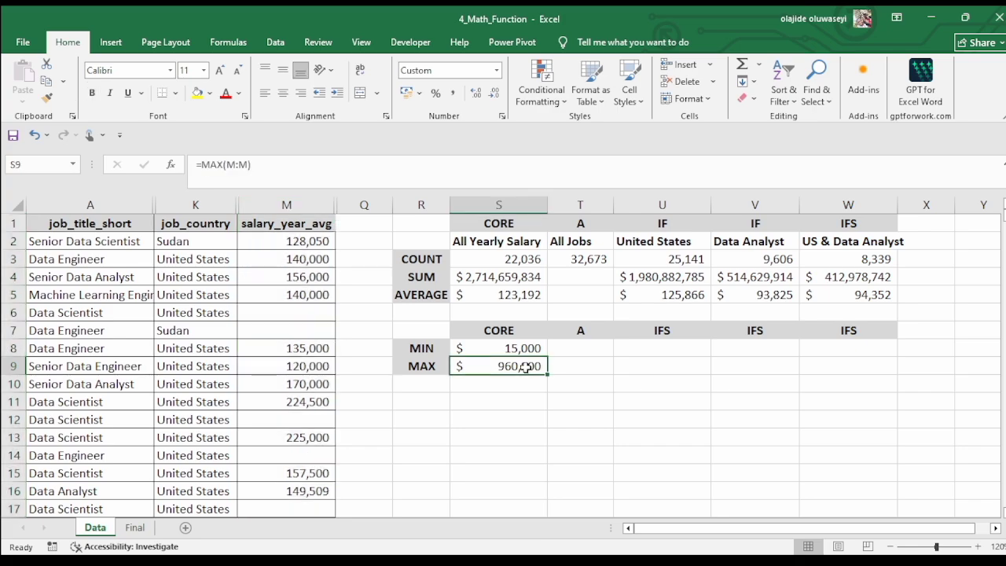
key("ctrl+s")
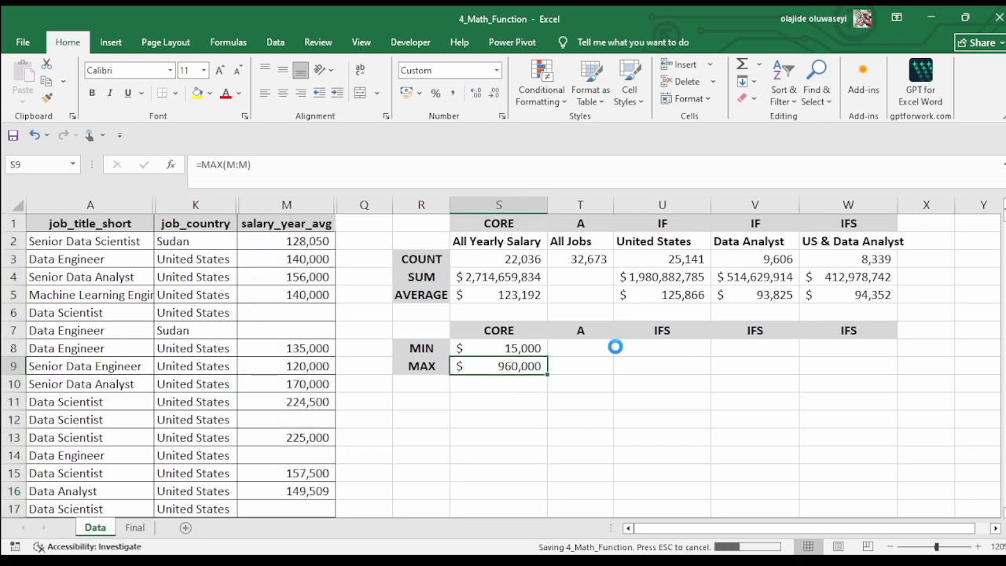
left_click(641, 349)
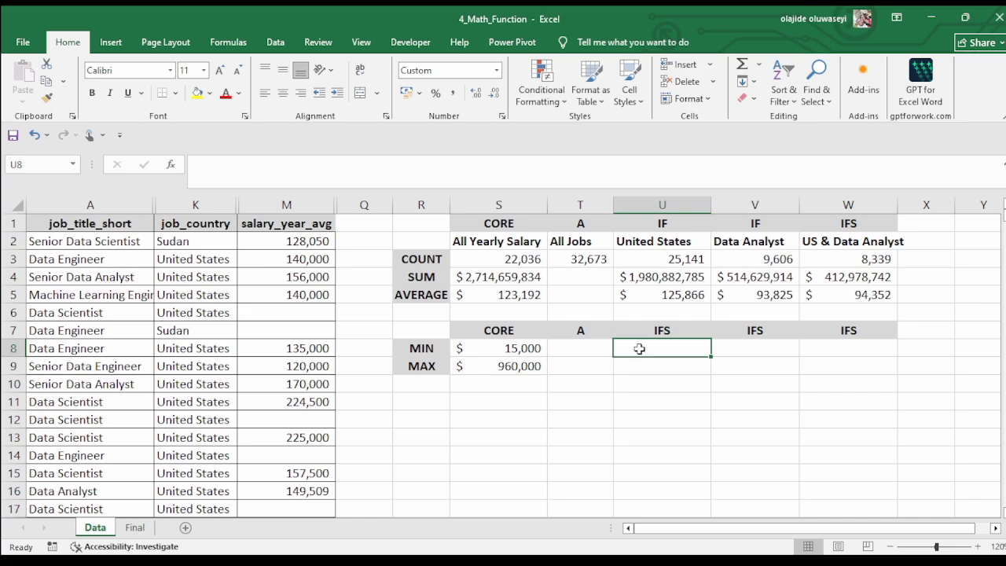
type("=MIN")
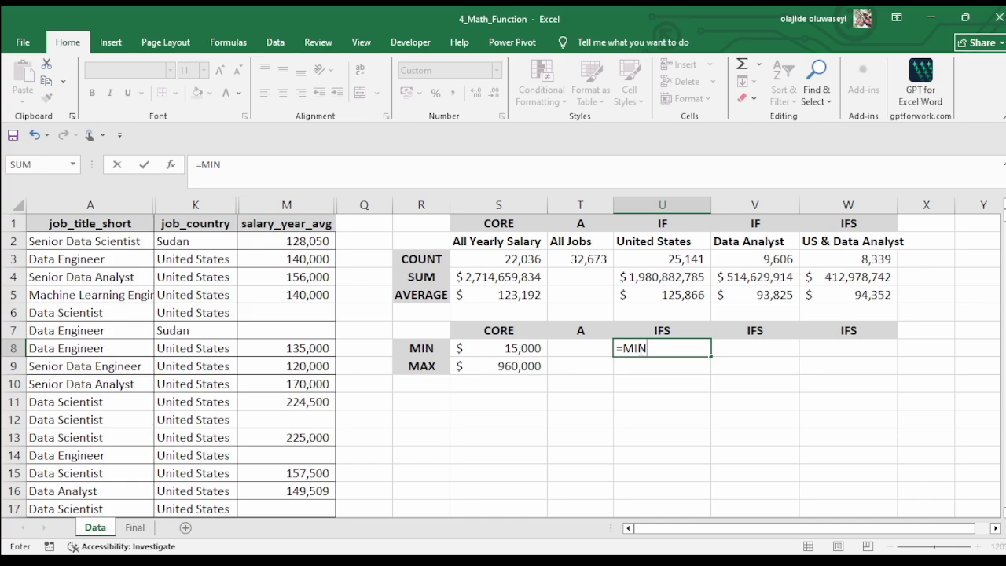
key("BackSpace")
key("Escape")
key("Down")
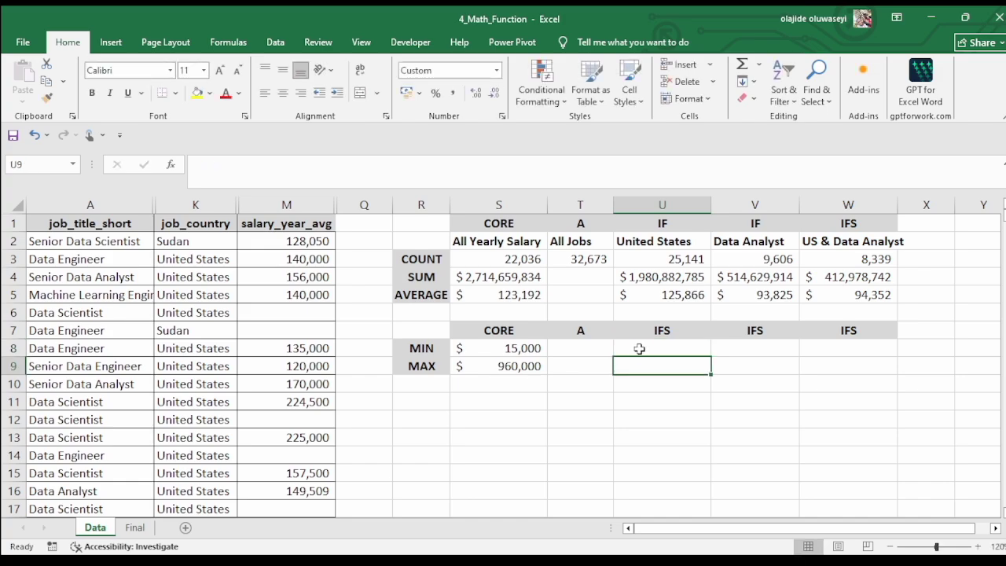
Select the empty cell S12 below the summary table and save the workbook
key("ctrl+s")
left_click(461, 410)
key("ctrl+s")
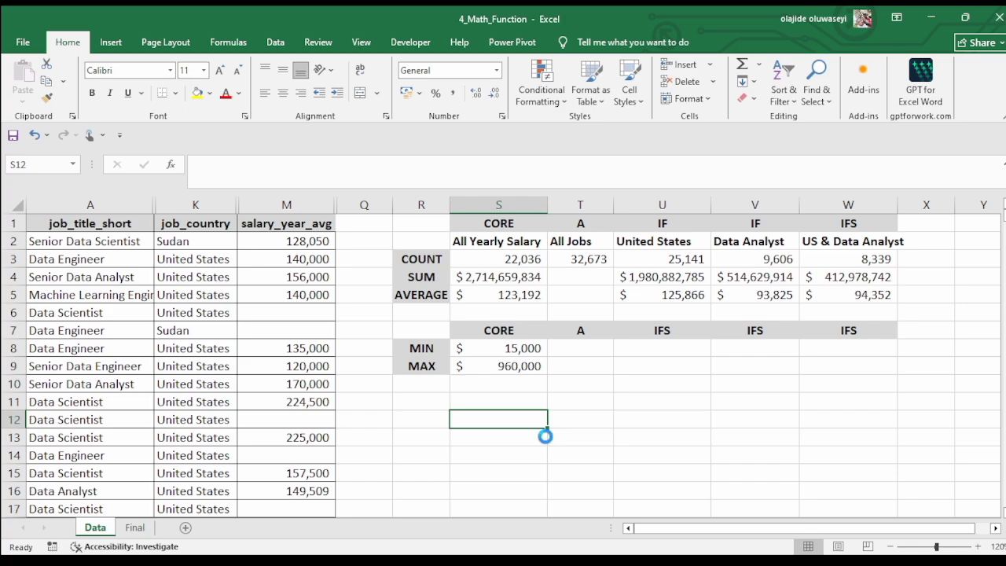